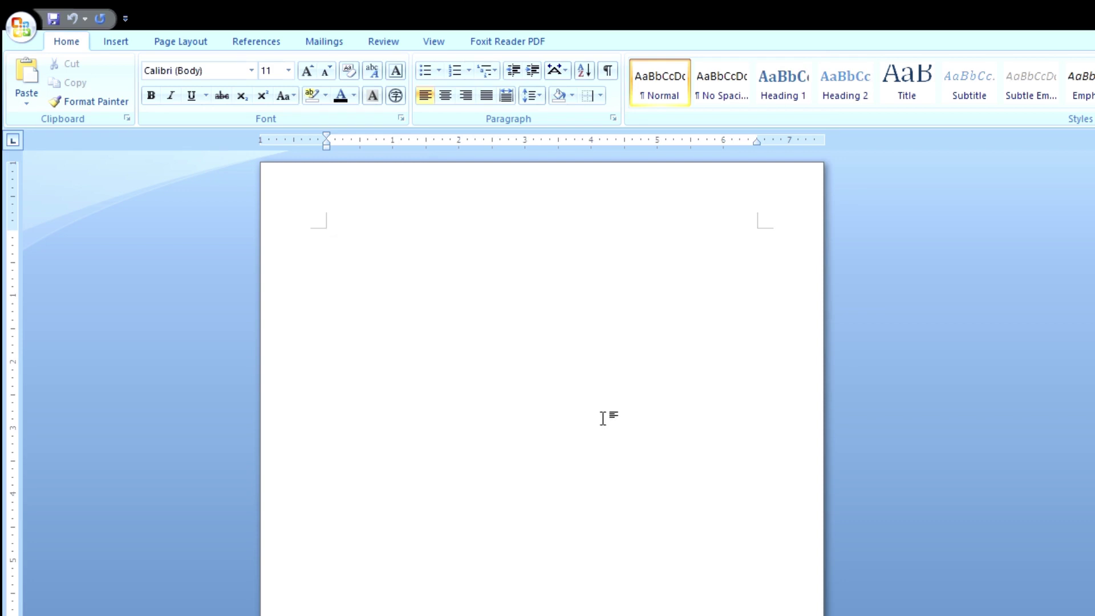
- Apply custom margins of 0.5" top and bottom and 0.75" left and right
{"action": "left_click", "coordinate": [202, 43]}
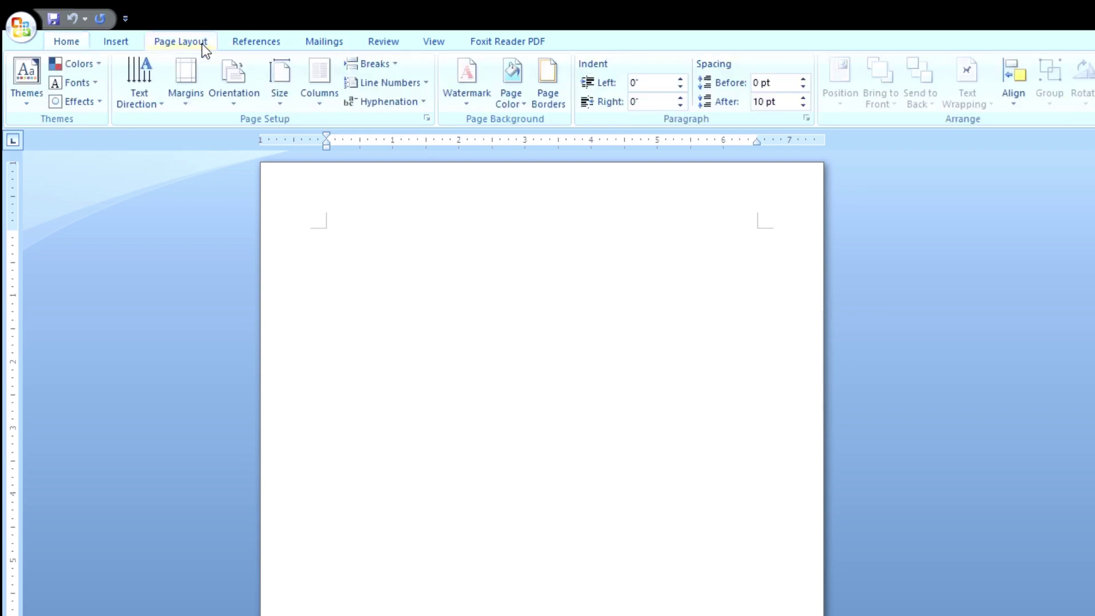
{"action": "left_click", "coordinate": [197, 102]}
{"action": "left_click", "coordinate": [197, 101]}
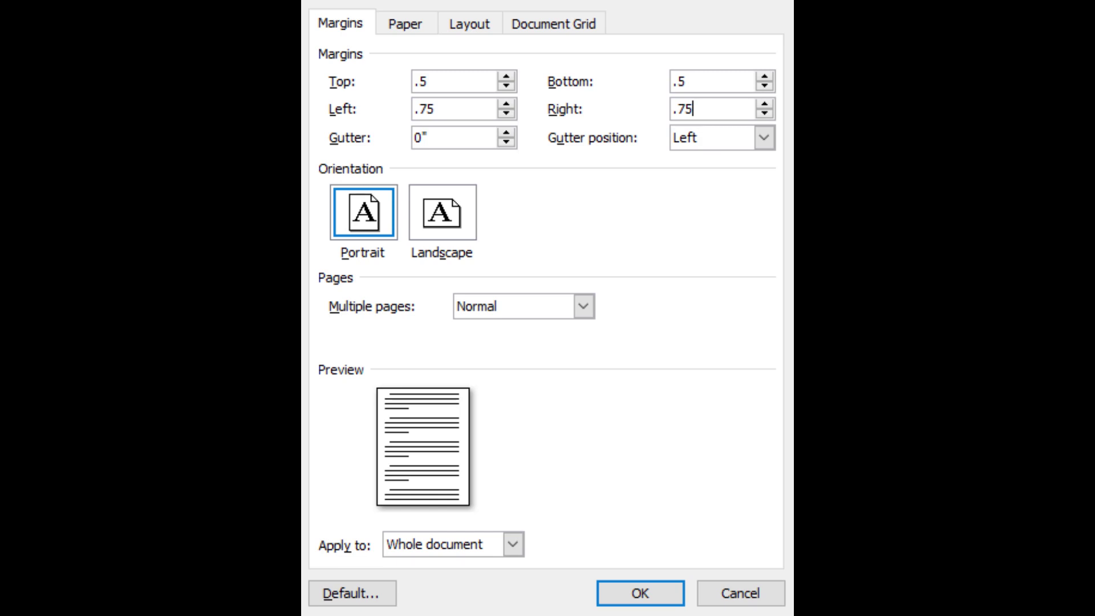
{"action": "key", "text": "Return"}
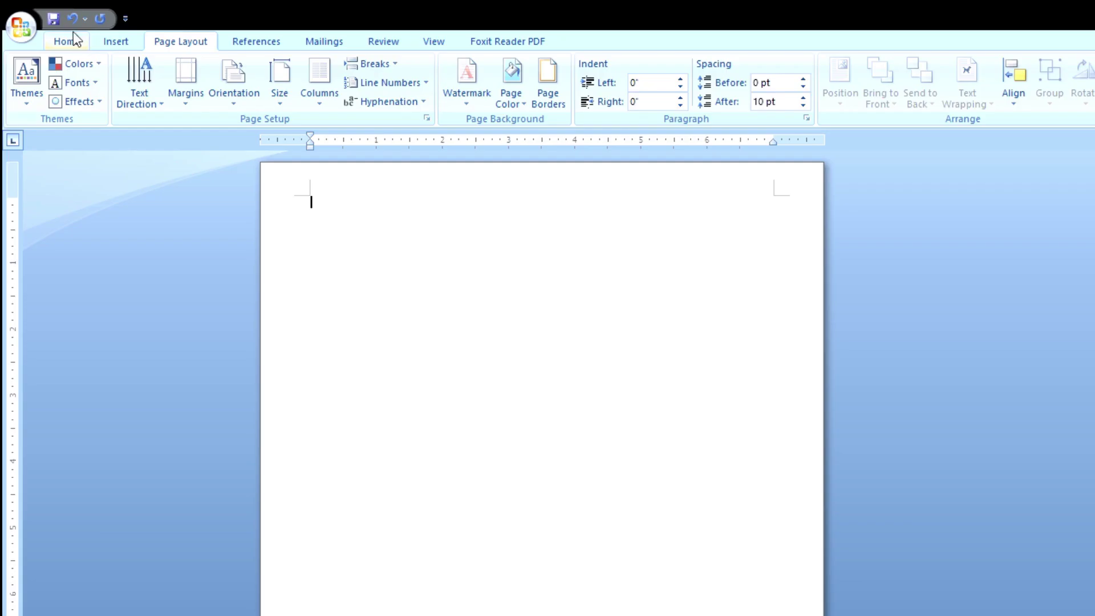
- Choose the Alex Brush font and font size 20 on the Home tab
{"action": "left_click", "coordinate": [46, 35]}
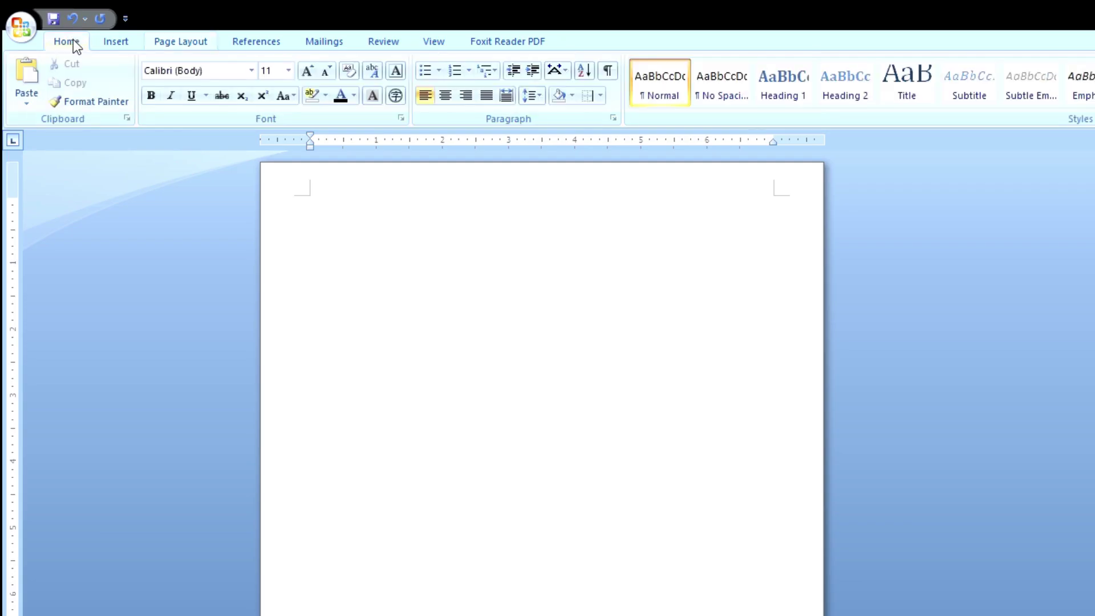
{"action": "left_click", "coordinate": [234, 75]}
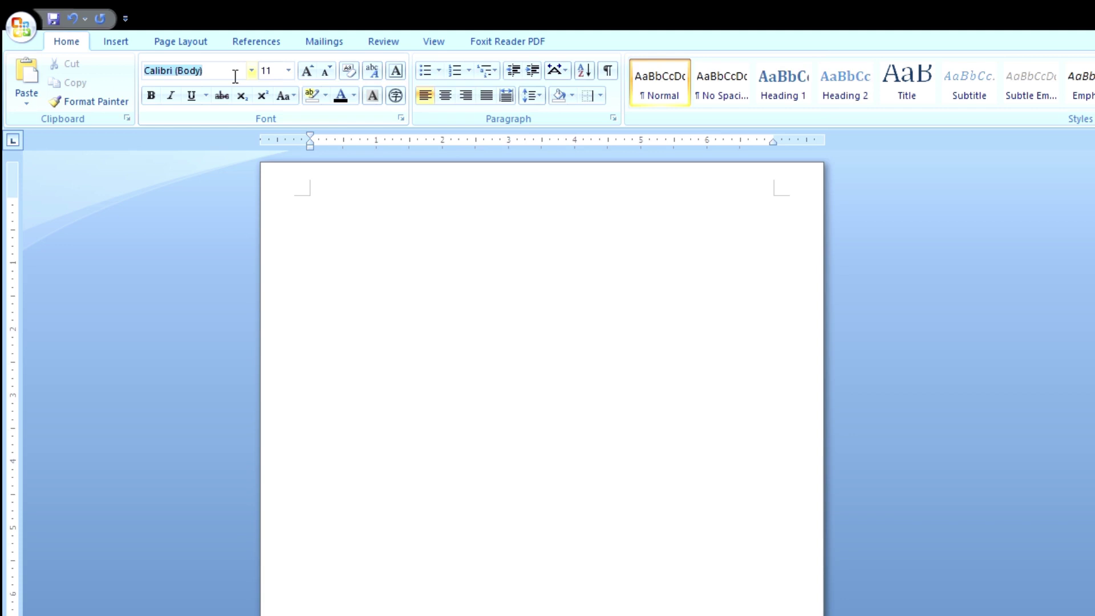
{"action": "type", "text": "Alex Brush"}
{"action": "key", "text": "End"}
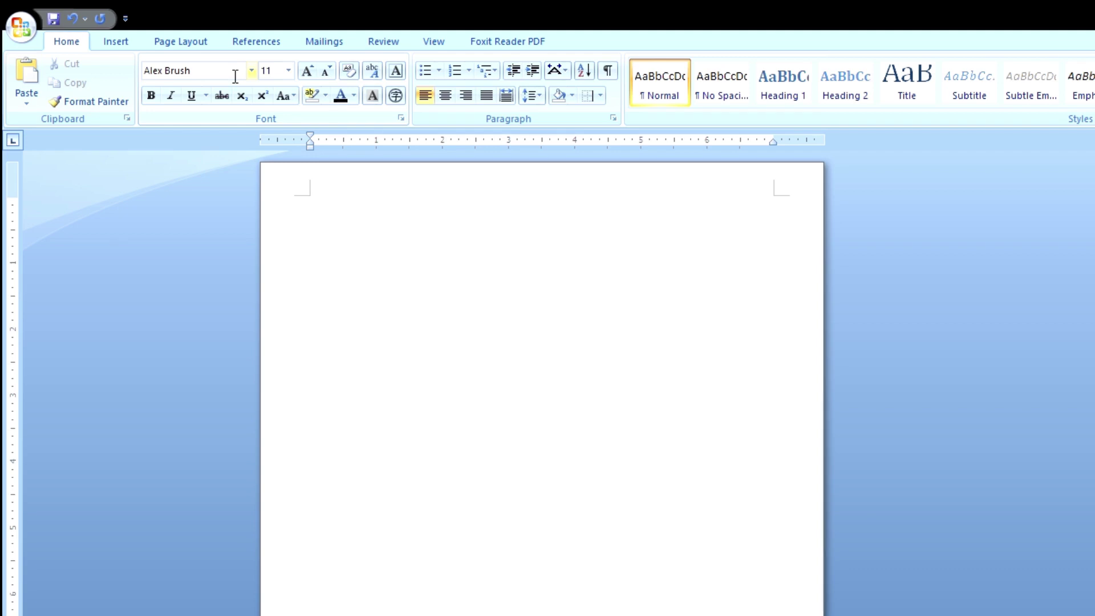
{"action": "left_click", "coordinate": [281, 79]}
{"action": "type", "text": "20"}
{"action": "key", "text": "Return"}
- Insert a table with 4 columns and 7 rows at the top of the page
{"action": "left_click", "coordinate": [119, 41]}
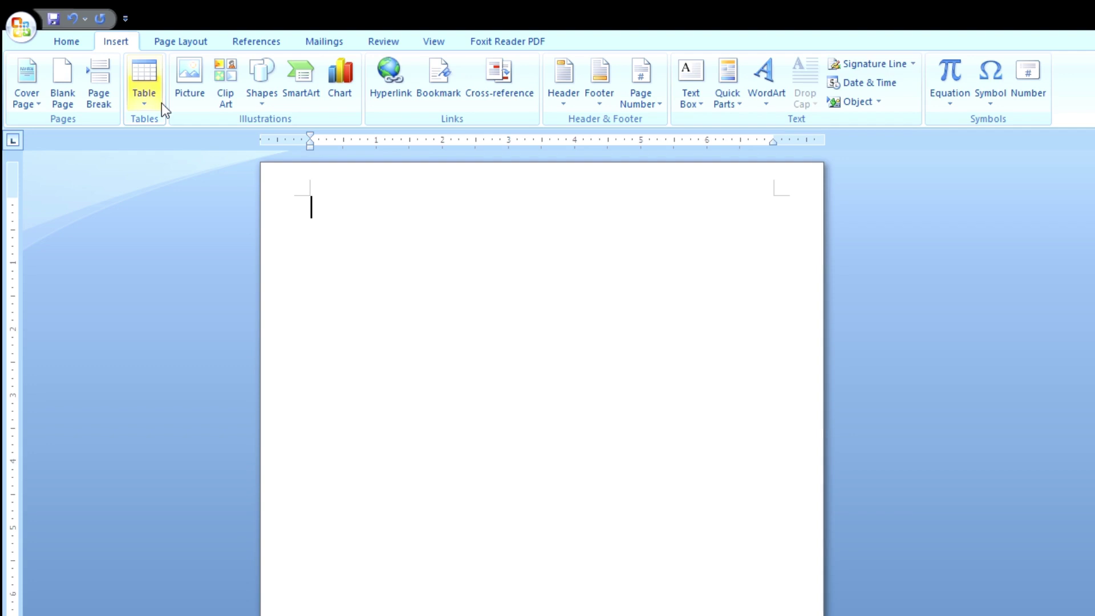
{"action": "left_click", "coordinate": [162, 102]}
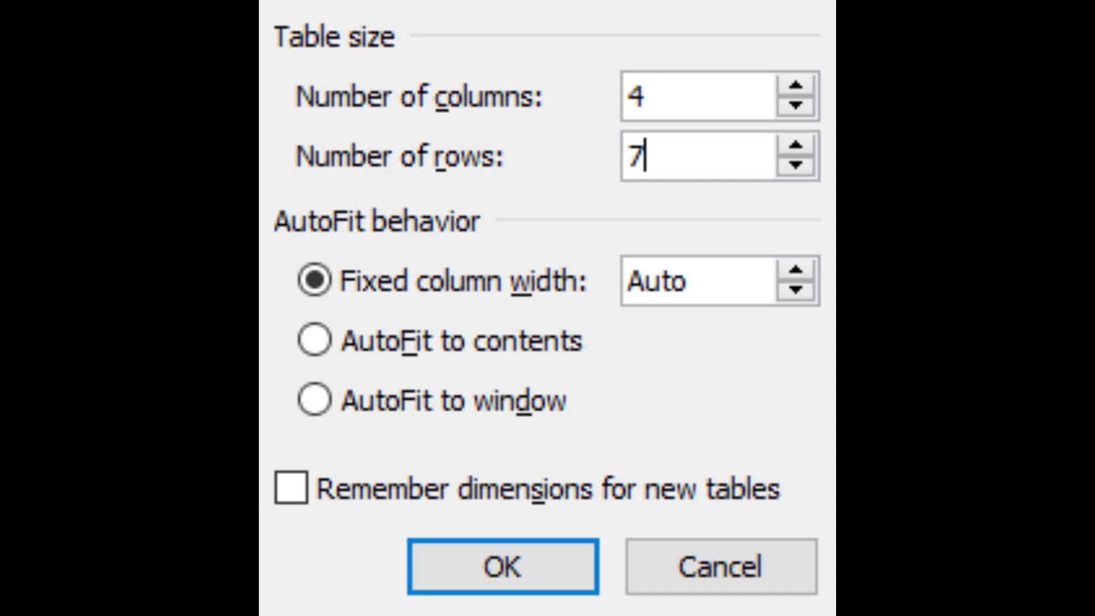
{"action": "key", "text": "Return"}
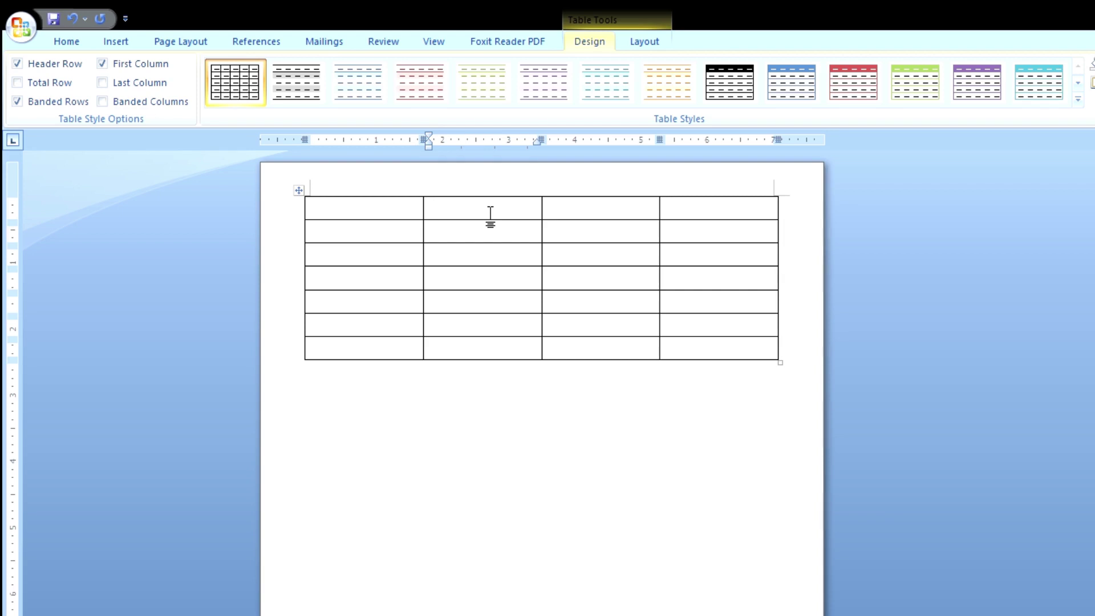
- Merge the top row's first two cells, then its last two cells, into two header cells
{"action": "left_click_drag", "start_coordinate": [428, 209], "coordinate": [398, 213]}
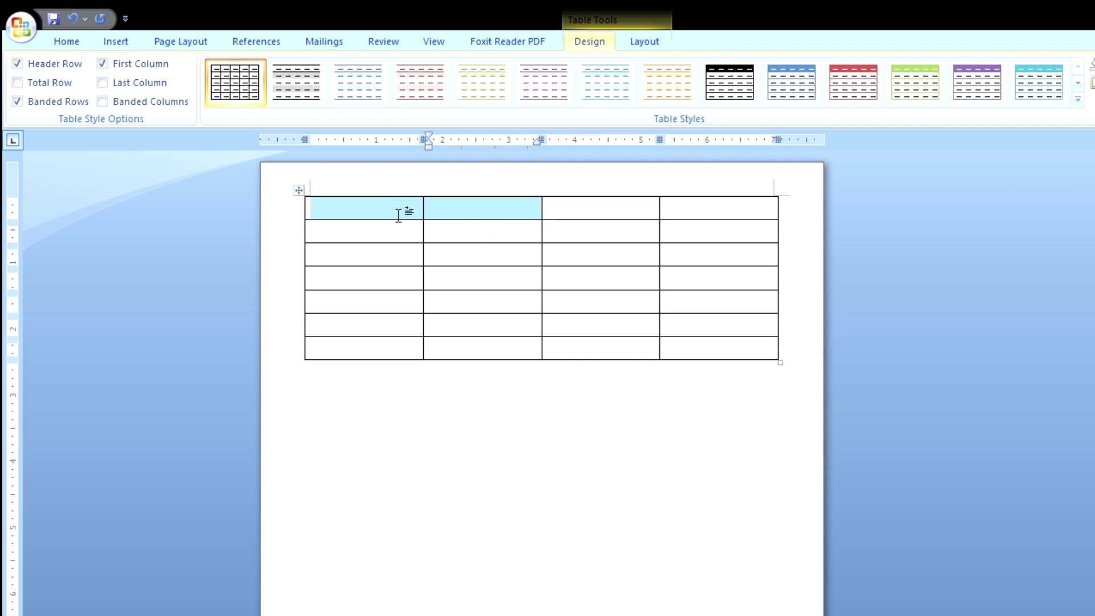
{"action": "right_click", "coordinate": [470, 210]}
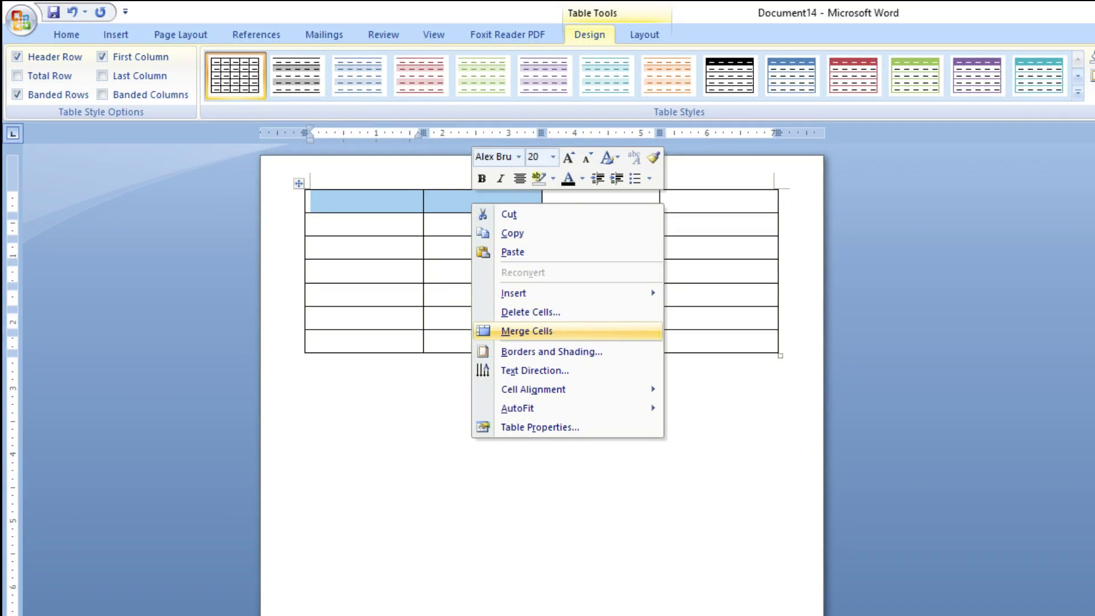
{"action": "left_click", "coordinate": [527, 331]}
{"action": "left_click", "coordinate": [703, 214]}
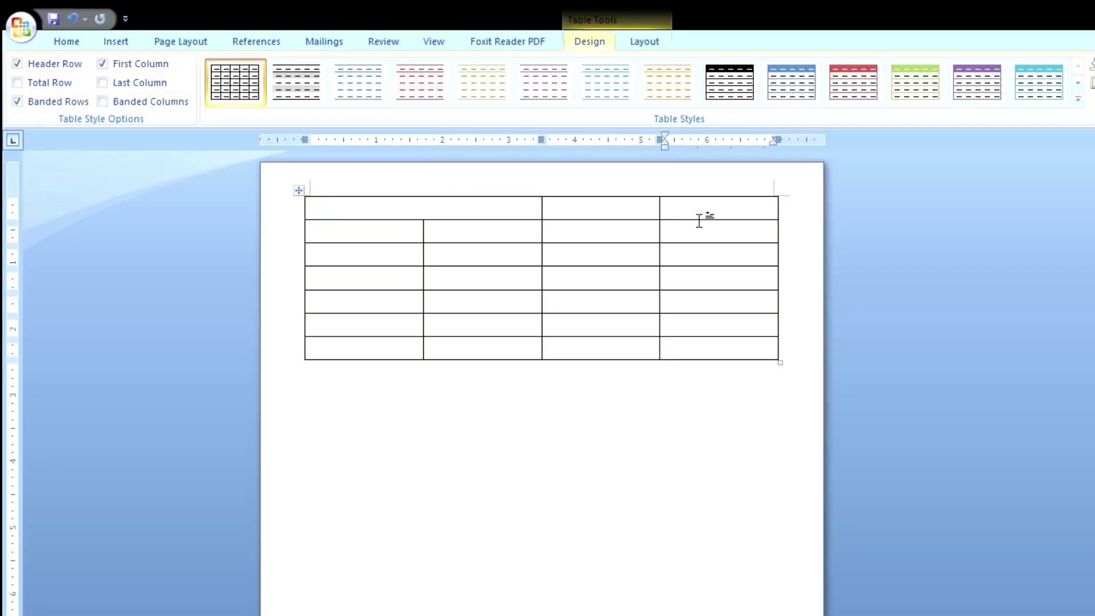
{"action": "left_click_drag", "start_coordinate": [700, 221], "coordinate": [648, 221]}
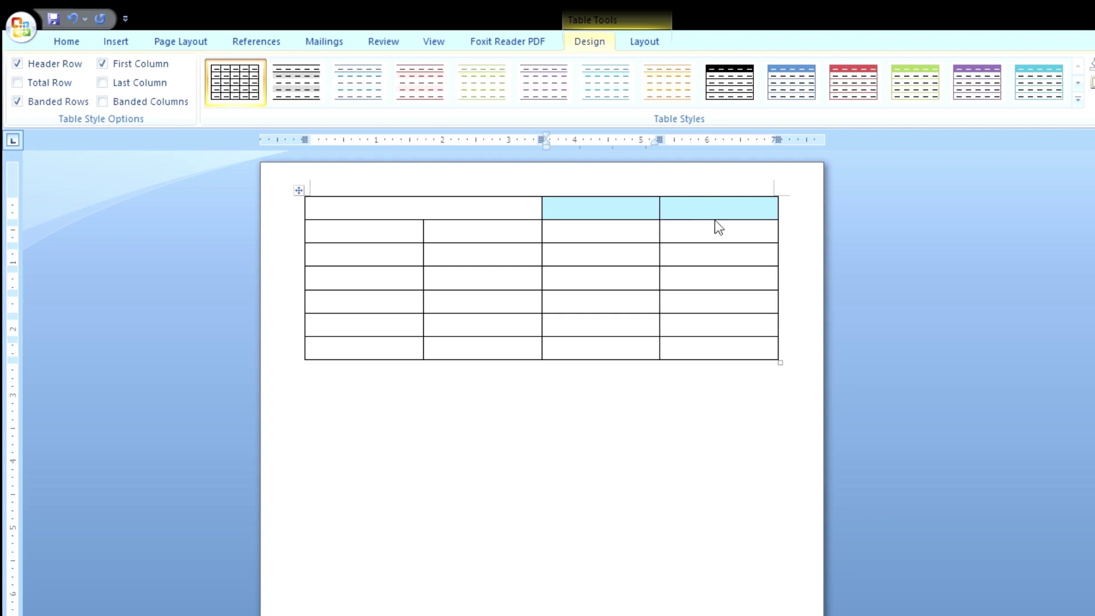
{"action": "key", "text": "F4"}
{"action": "left_click", "coordinate": [507, 216]}
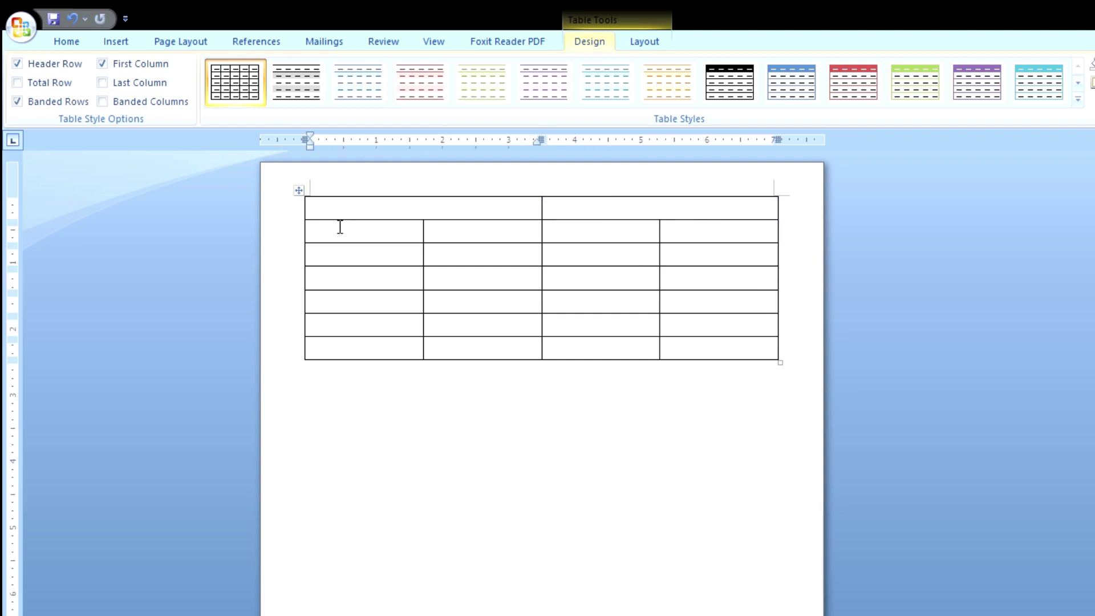
- Type 'March 2019' in the top-left cell and enlarge it to size 36
{"action": "left_click", "coordinate": [70, 42]}
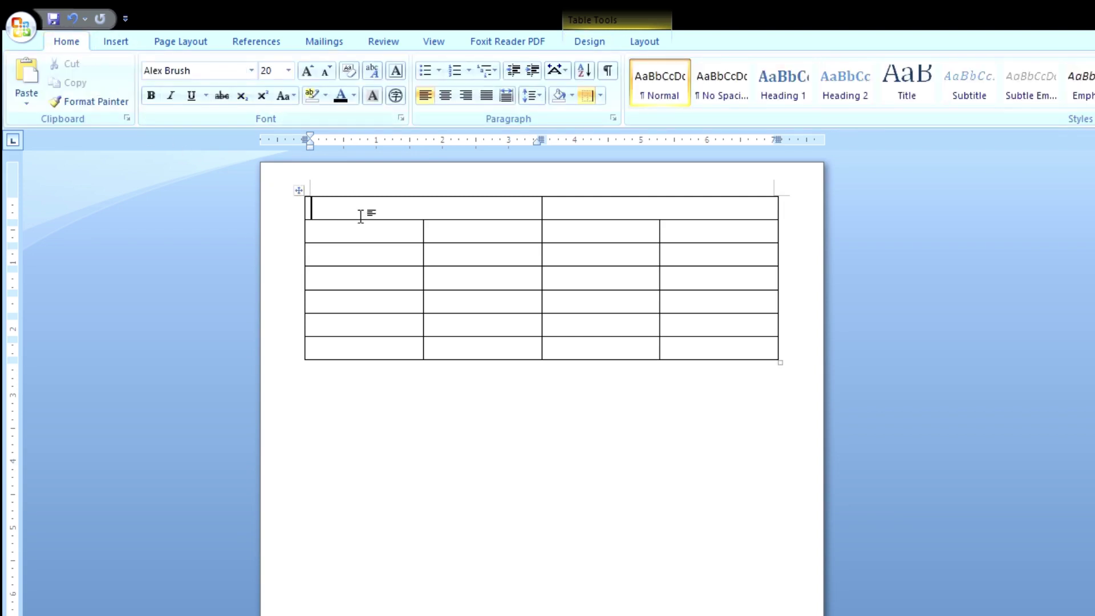
{"action": "type", "text": "March 2019"}
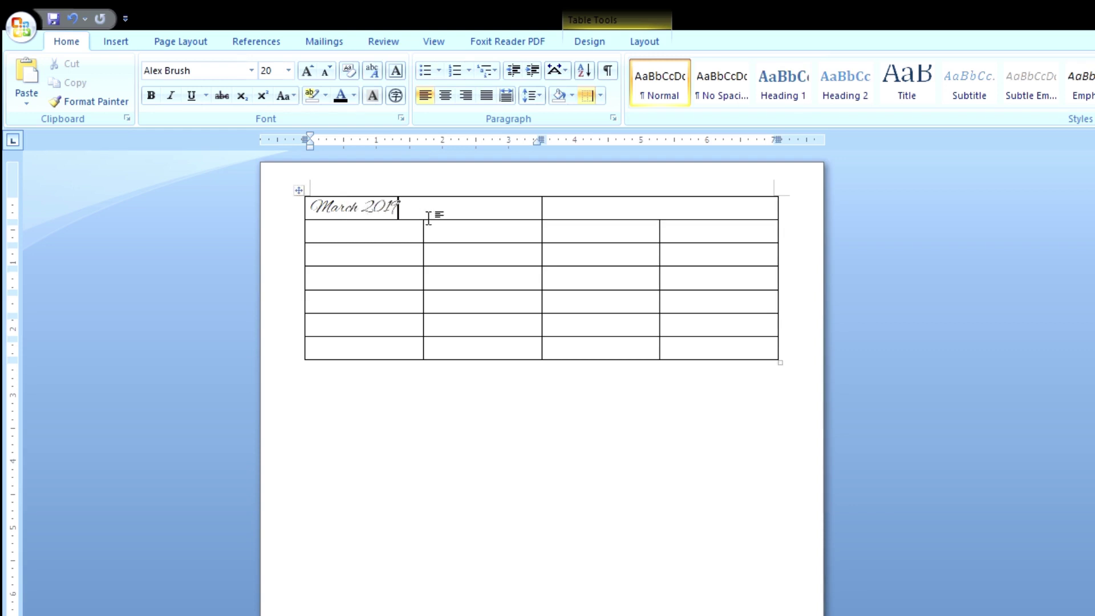
{"action": "left_click_drag", "start_coordinate": [430, 217], "coordinate": [330, 213]}
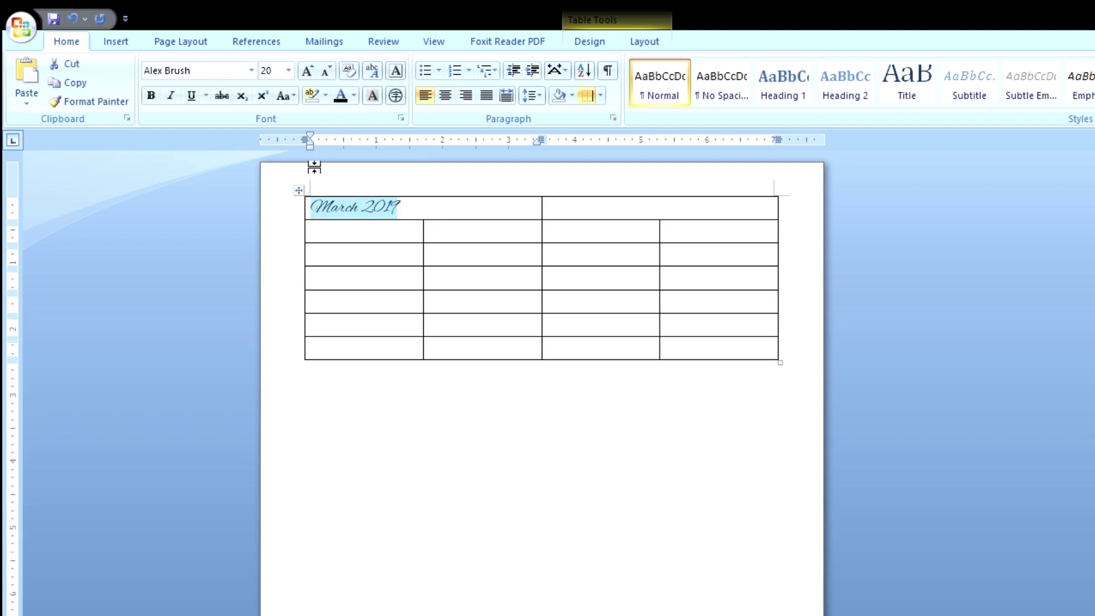
{"action": "left_click", "coordinate": [281, 76]}
{"action": "type", "text": "36"}
{"action": "key", "text": "Return"}
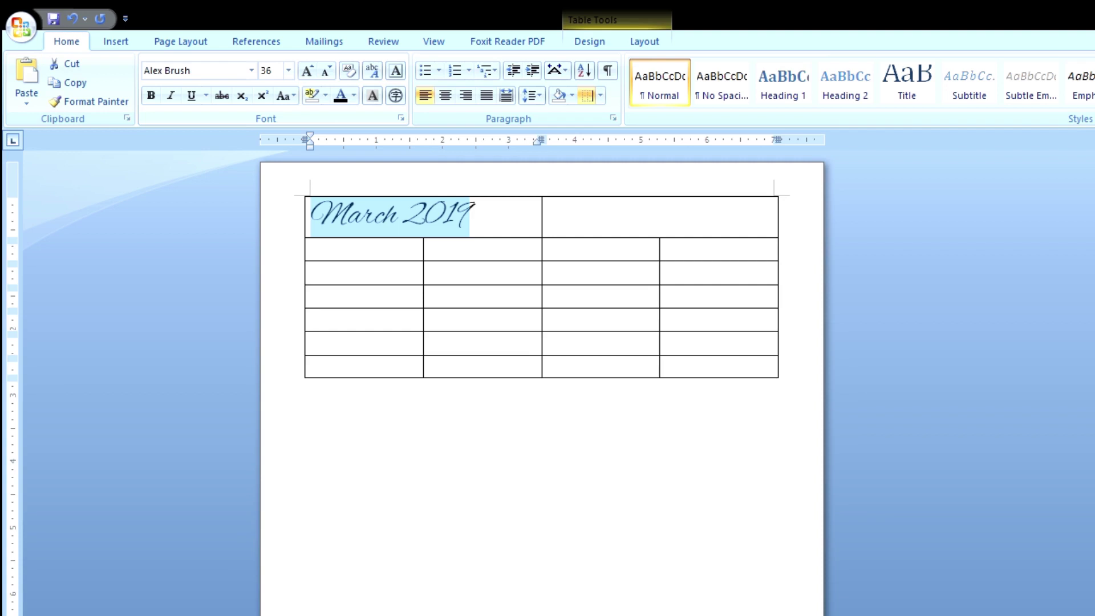
{"action": "left_click", "coordinate": [499, 221]}
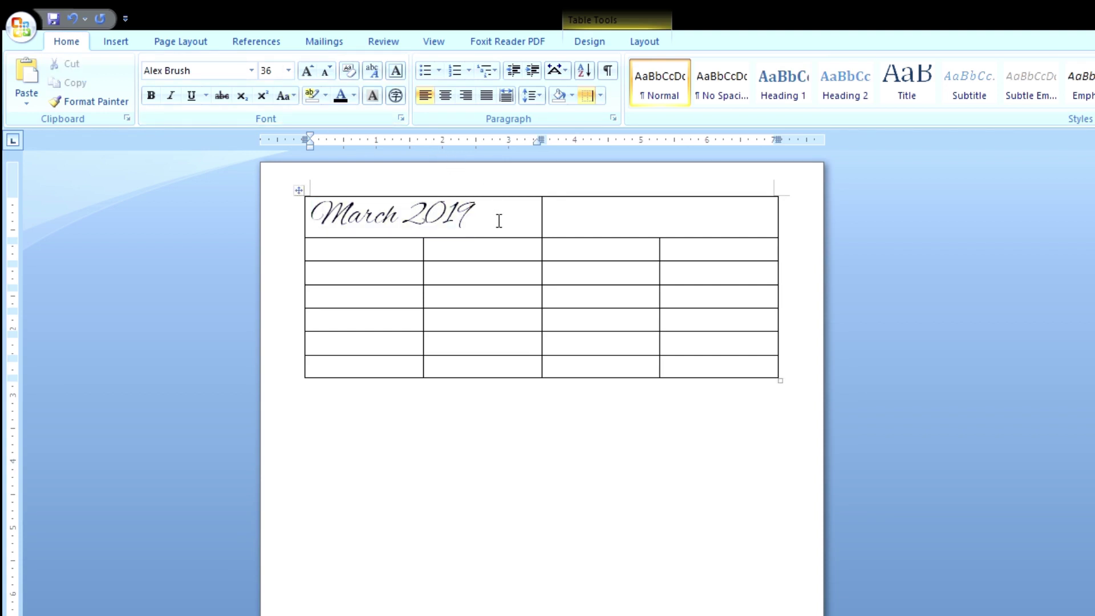
- Drag the table's bottom border down to the bottom of the page
{"action": "scroll", "coordinate": [556, 321], "scroll_direction": "down", "scroll_amount": 1}
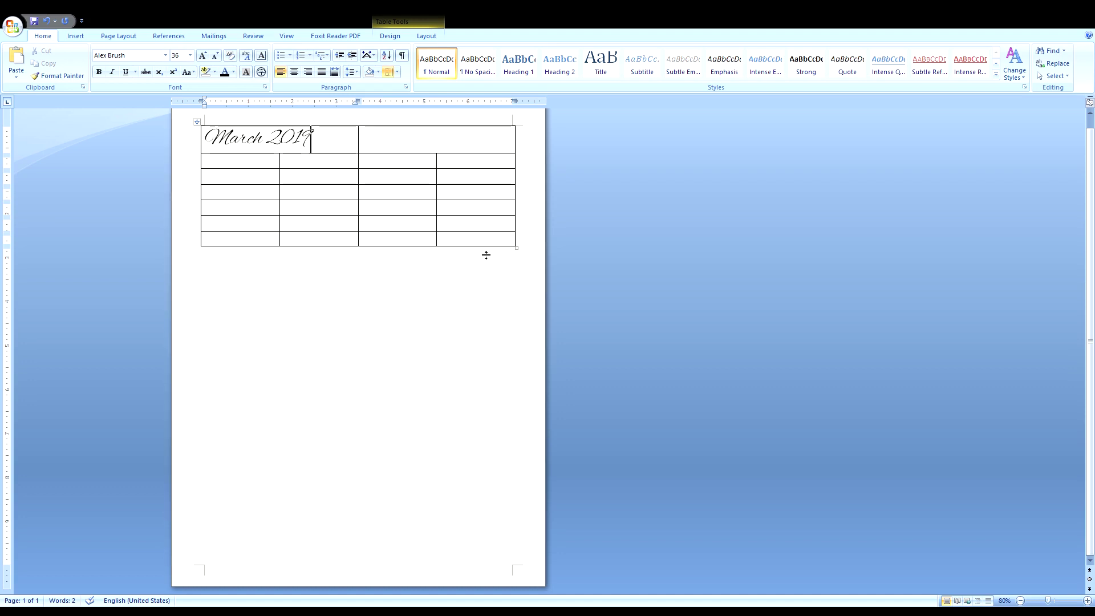
{"action": "left_click_drag", "start_coordinate": [486, 255], "coordinate": [516, 565]}
{"action": "left_click_drag", "start_coordinate": [516, 565], "coordinate": [514, 561]}
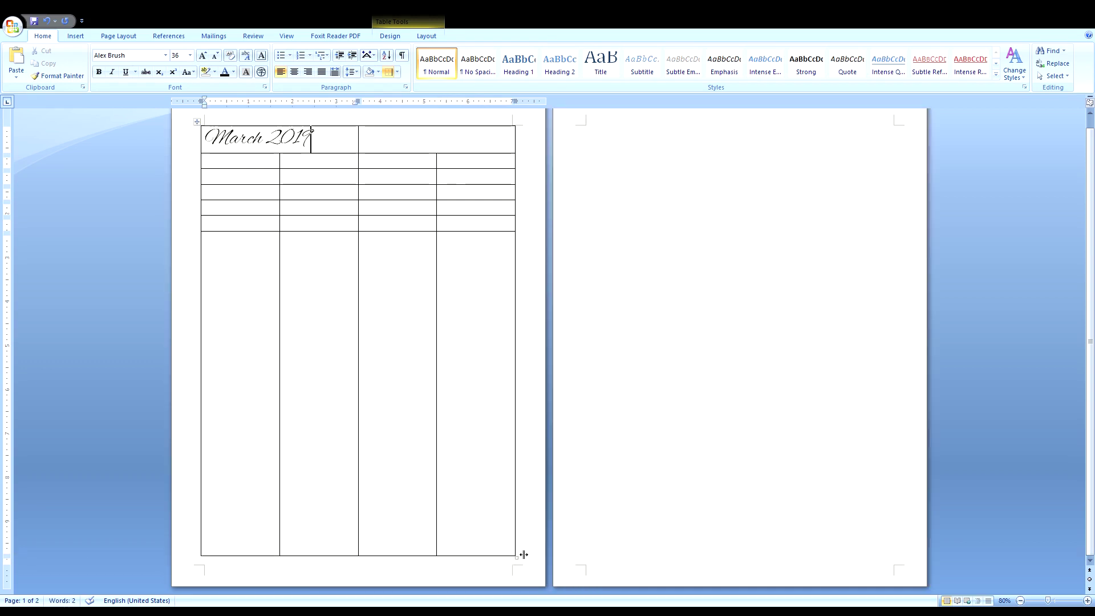
{"action": "left_click", "coordinate": [490, 499]}
- Distribute the table's five lower rows evenly at 1.76" each
{"action": "left_click_drag", "start_coordinate": [481, 367], "coordinate": [260, 190]}
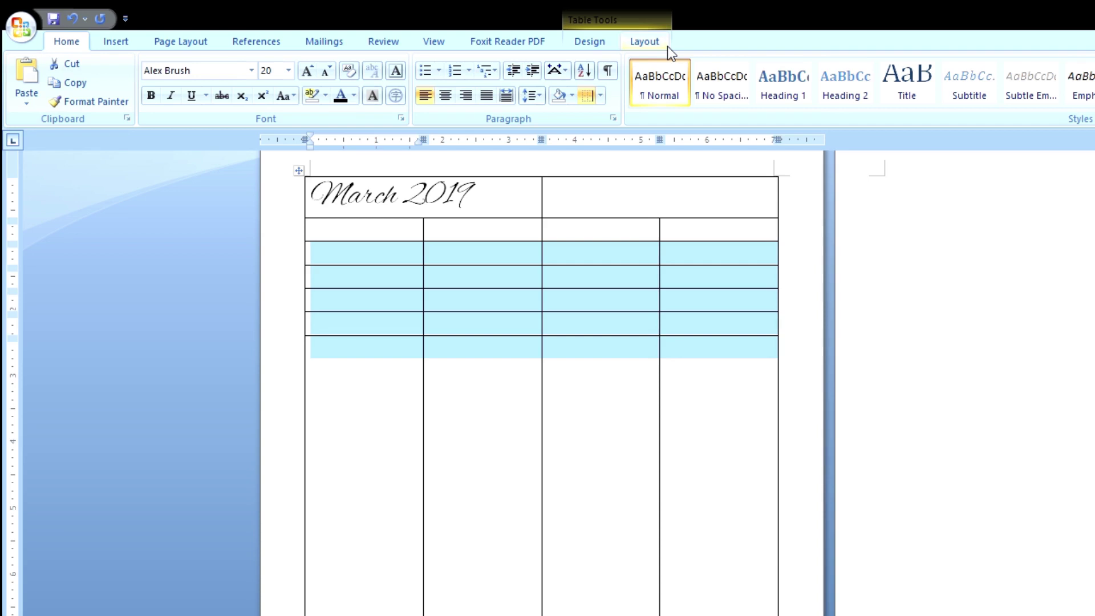
{"action": "left_click", "coordinate": [666, 46]}
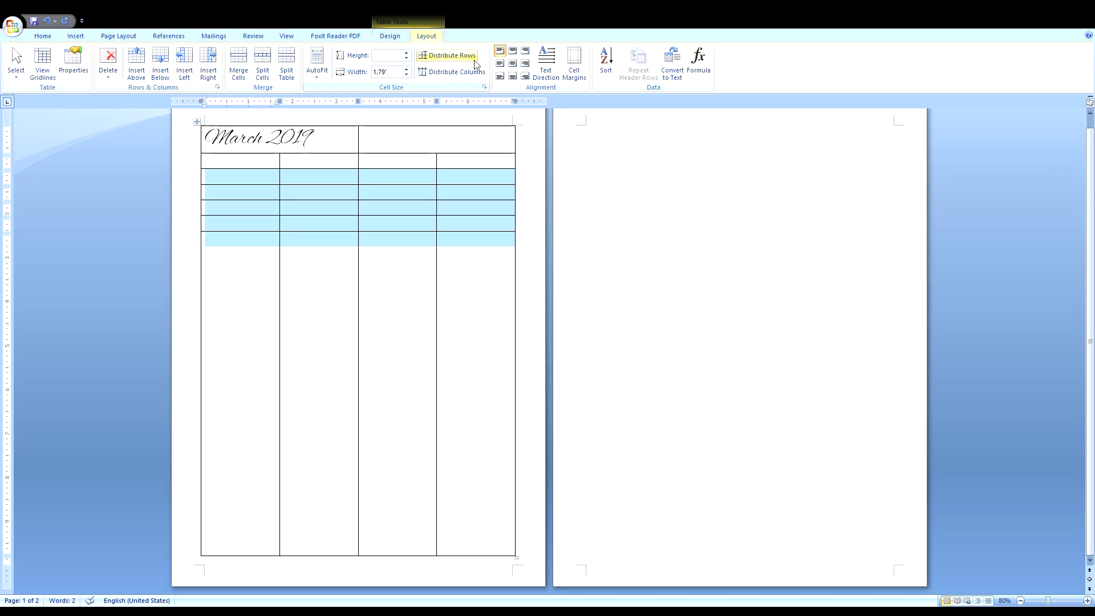
{"action": "left_click", "coordinate": [717, 77]}
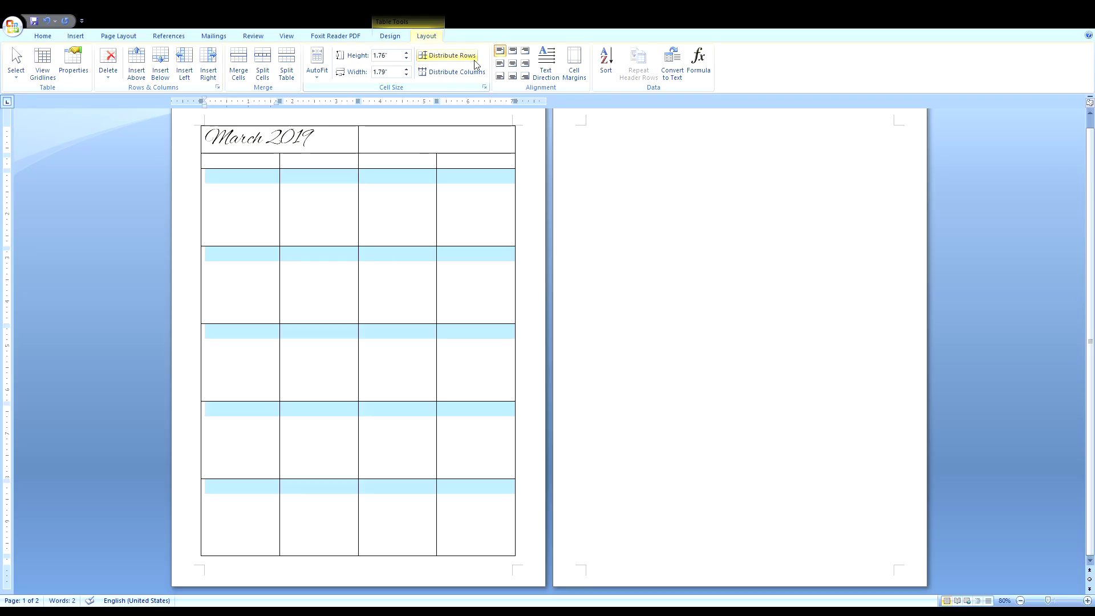
{"action": "left_click", "coordinate": [479, 492]}
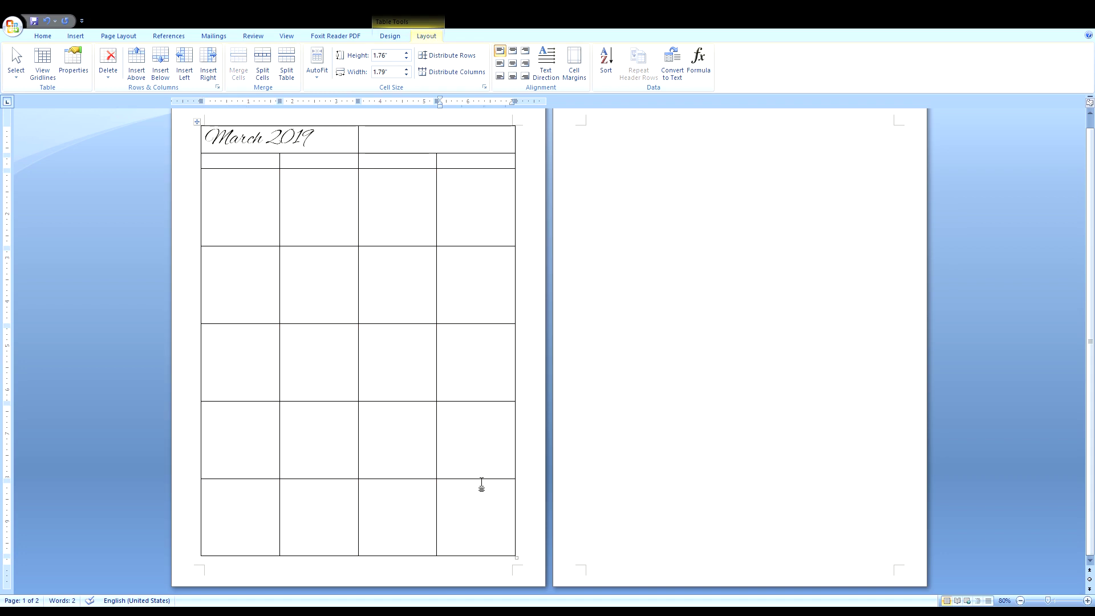
{"action": "left_click", "coordinate": [469, 165]}
{"action": "left_click_drag", "start_coordinate": [478, 165], "coordinate": [274, 166]}
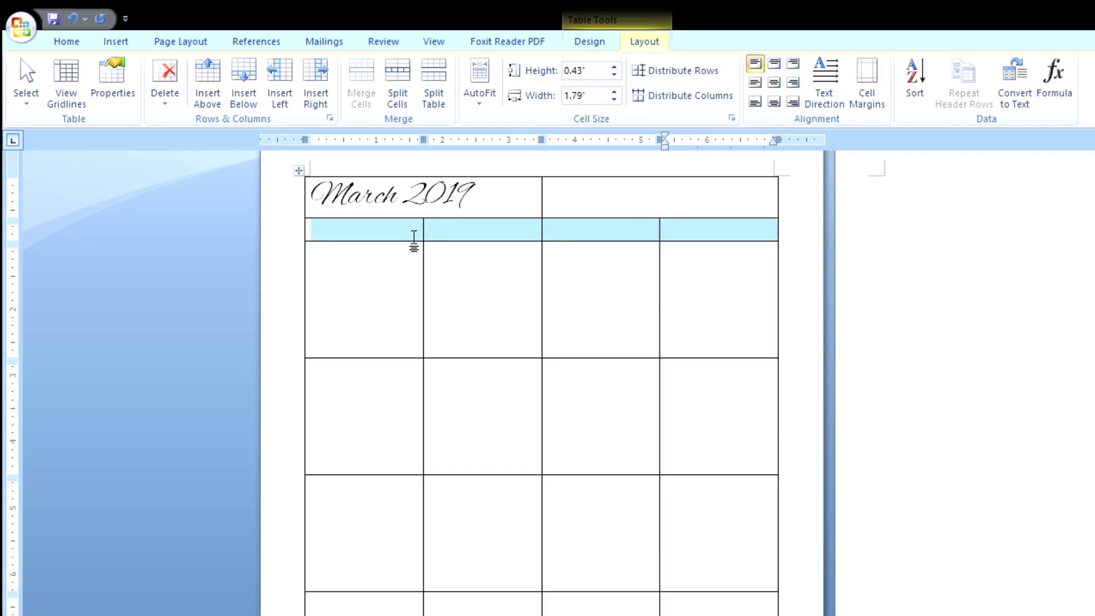
- Center the weekday row's text and enter 'Wednesday' in its fourth cell
{"action": "left_click", "coordinate": [72, 44]}
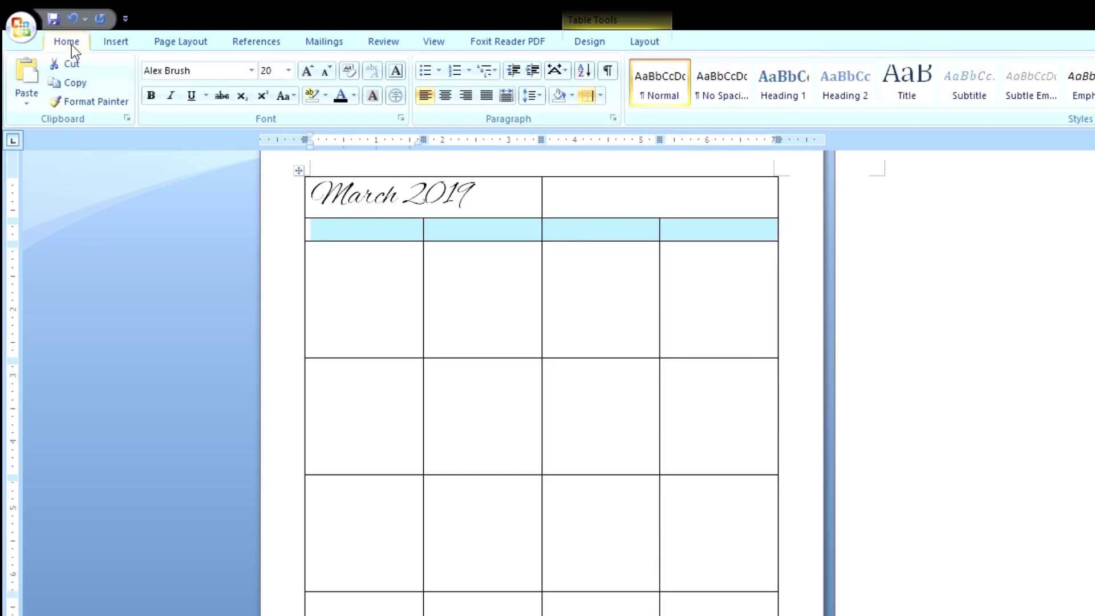
{"action": "left_click", "coordinate": [448, 101]}
{"action": "left_click", "coordinate": [699, 233]}
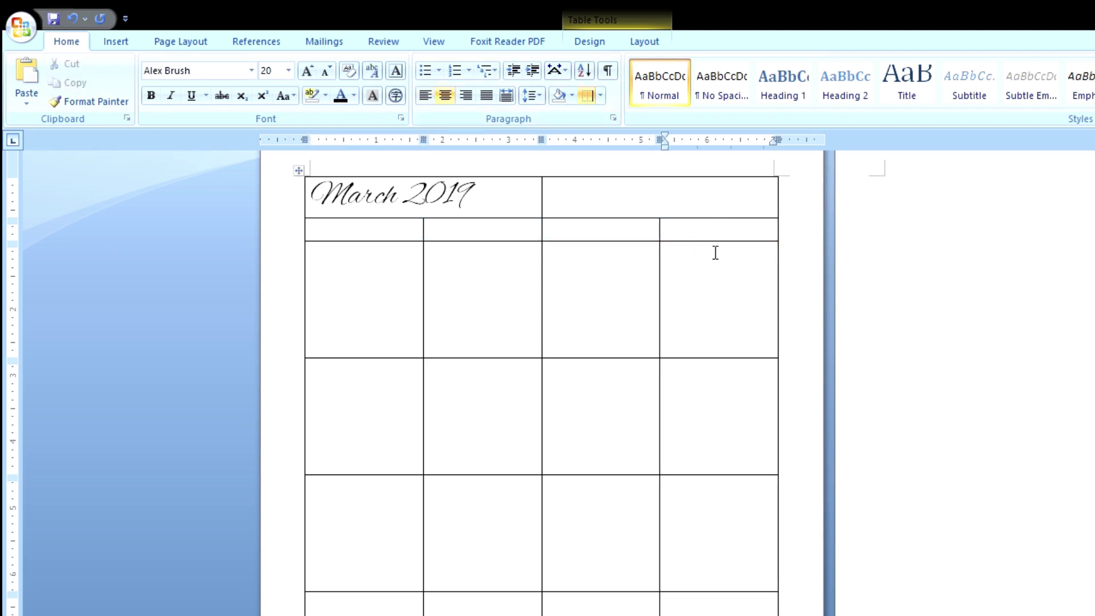
{"action": "type", "text": "Wednesday"}
- Set No Border on the 'March 2019' cell and on the empty top-right cell
{"action": "left_click", "coordinate": [521, 205]}
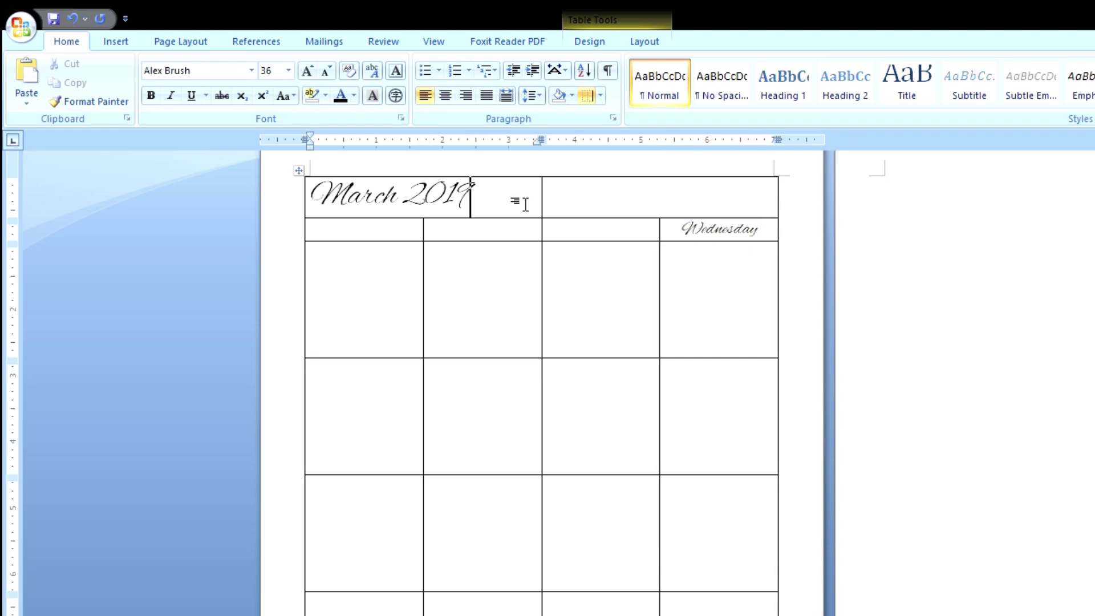
{"action": "left_click", "coordinate": [603, 97]}
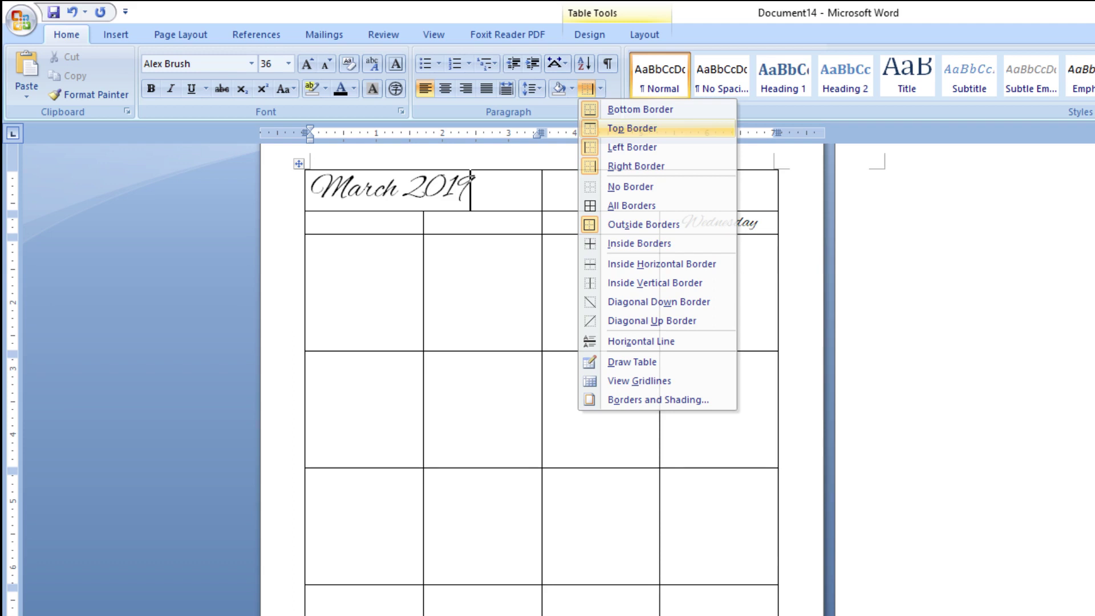
{"action": "left_click", "coordinate": [632, 128]}
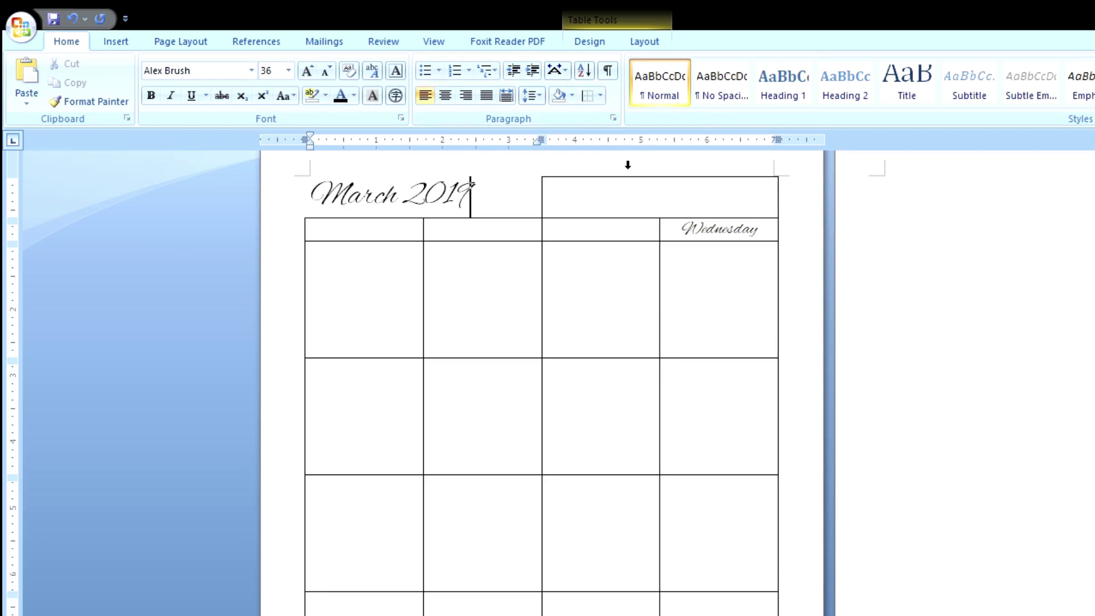
{"action": "left_click", "coordinate": [637, 203]}
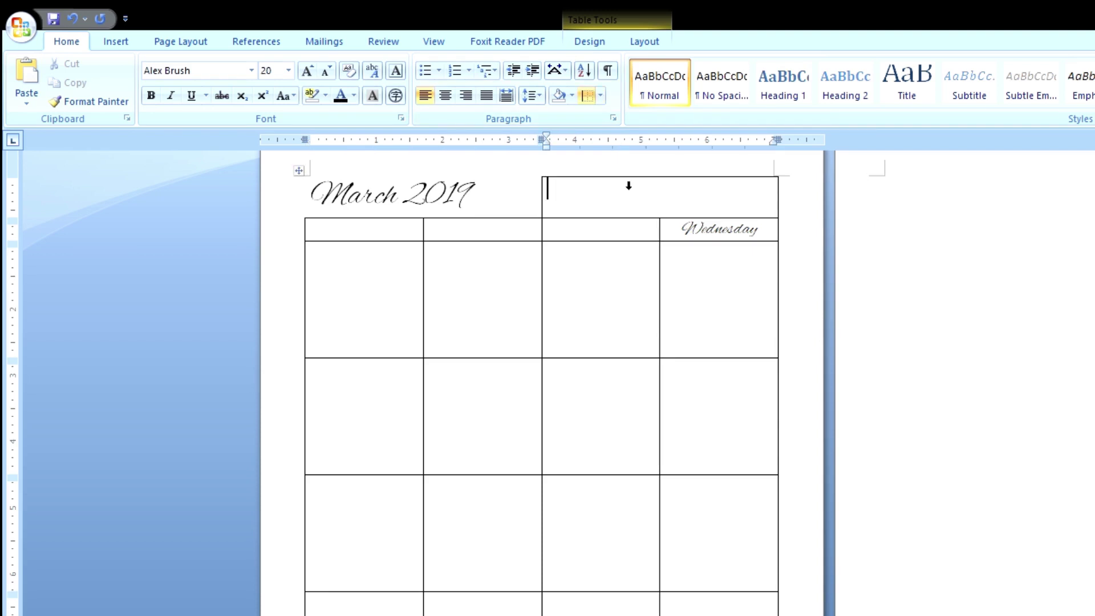
{"action": "left_click", "coordinate": [601, 100]}
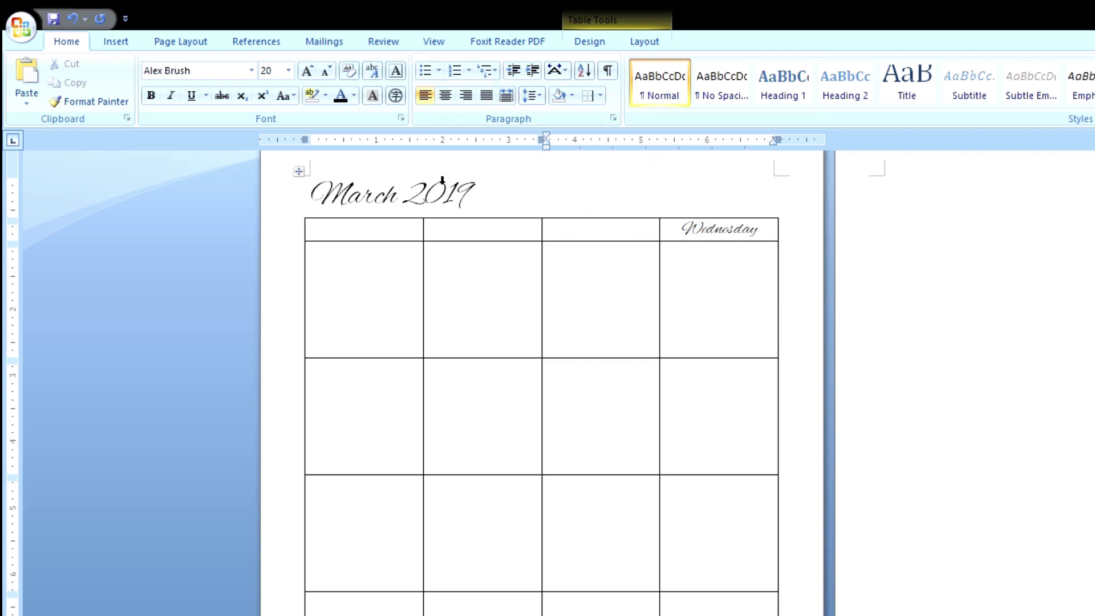
- Set the top-right cell's text size to 18 points
{"action": "left_click", "coordinate": [285, 76]}
{"action": "type", "text": "18"}
{"action": "key", "text": "Return"}
- Insert a one-column, two-row table inside that cell and select both its cells
{"action": "left_click", "coordinate": [126, 43]}
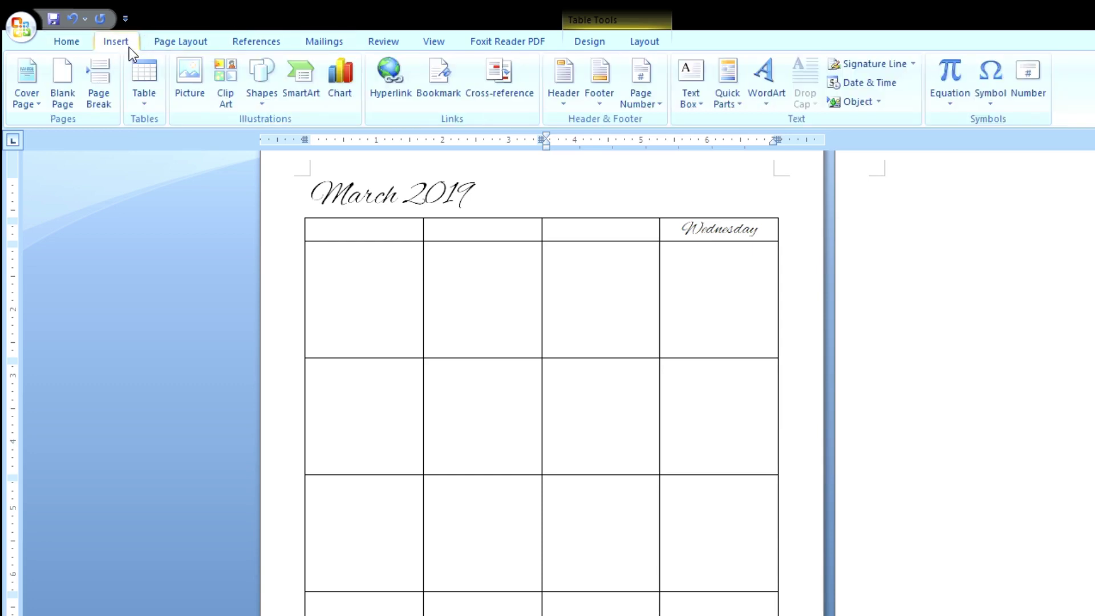
{"action": "left_click", "coordinate": [149, 105]}
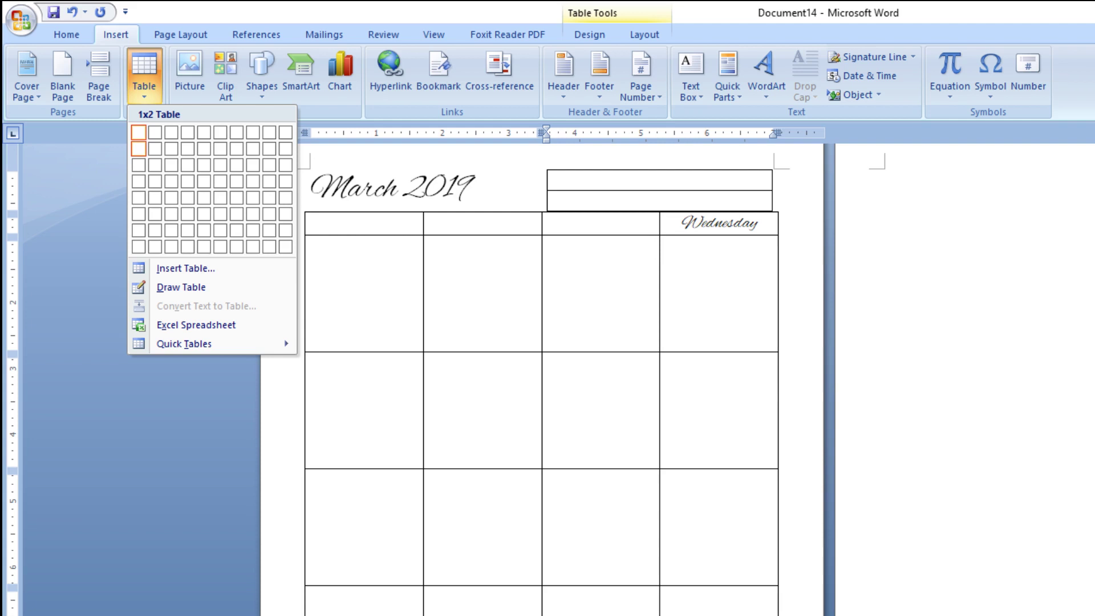
{"action": "left_click", "coordinate": [139, 149]}
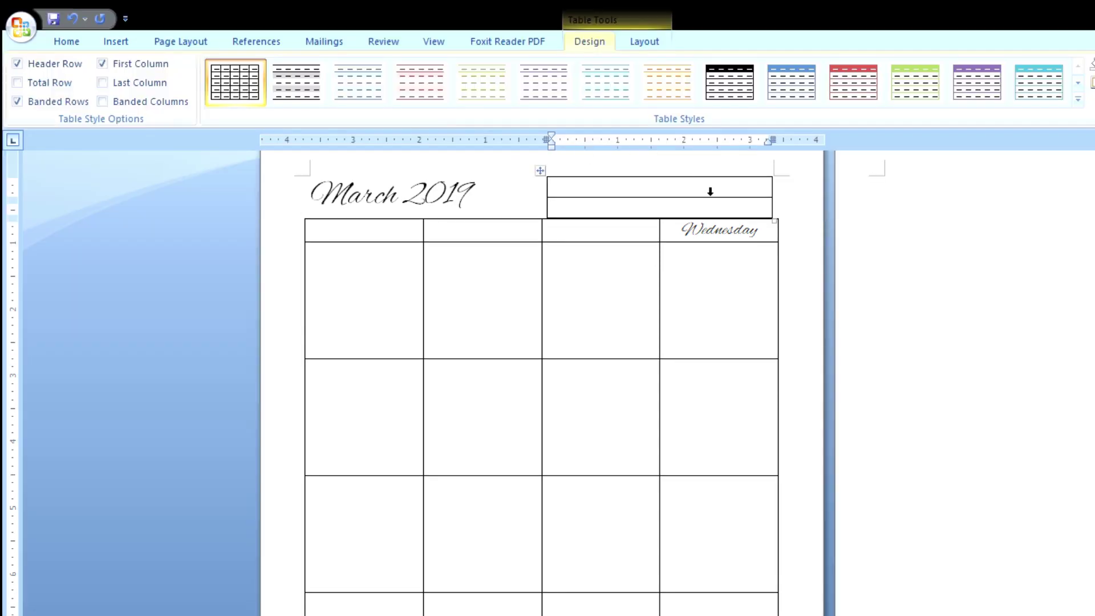
{"action": "left_click_drag", "start_coordinate": [718, 194], "coordinate": [719, 215]}
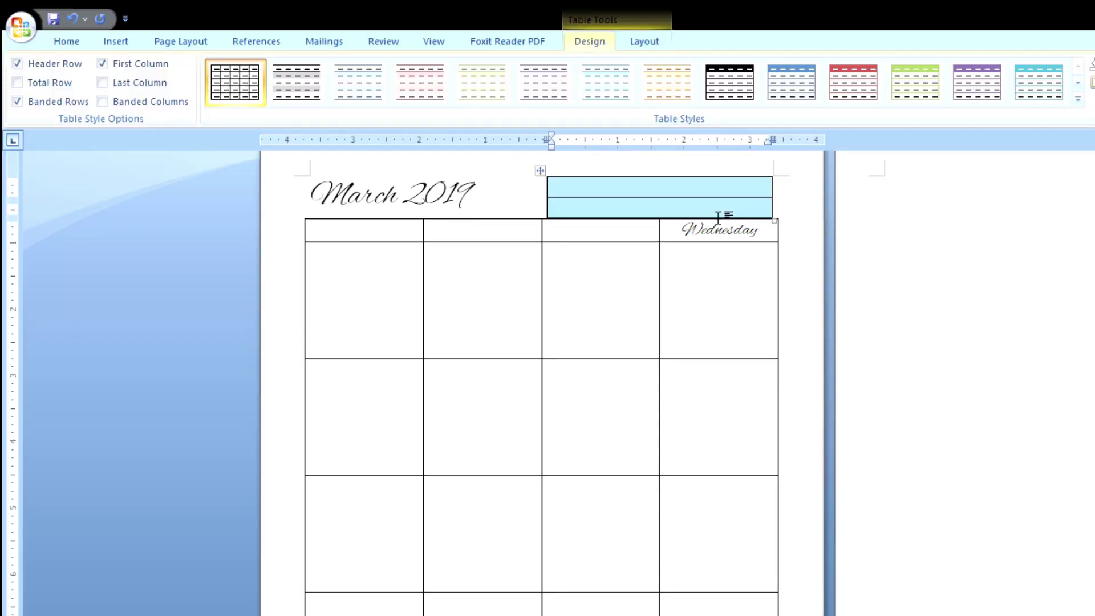
{"action": "left_click", "coordinate": [70, 42]}
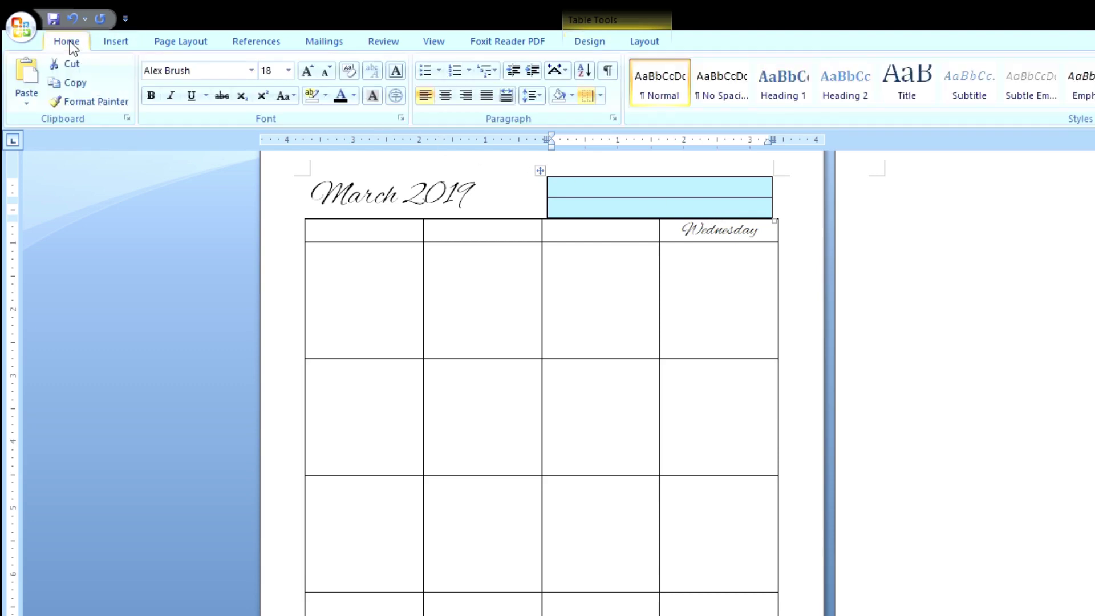
- Right-align the small table's text and remove its outside borders, keeping one line
{"action": "left_click", "coordinate": [468, 102]}
{"action": "left_click", "coordinate": [762, 193]}
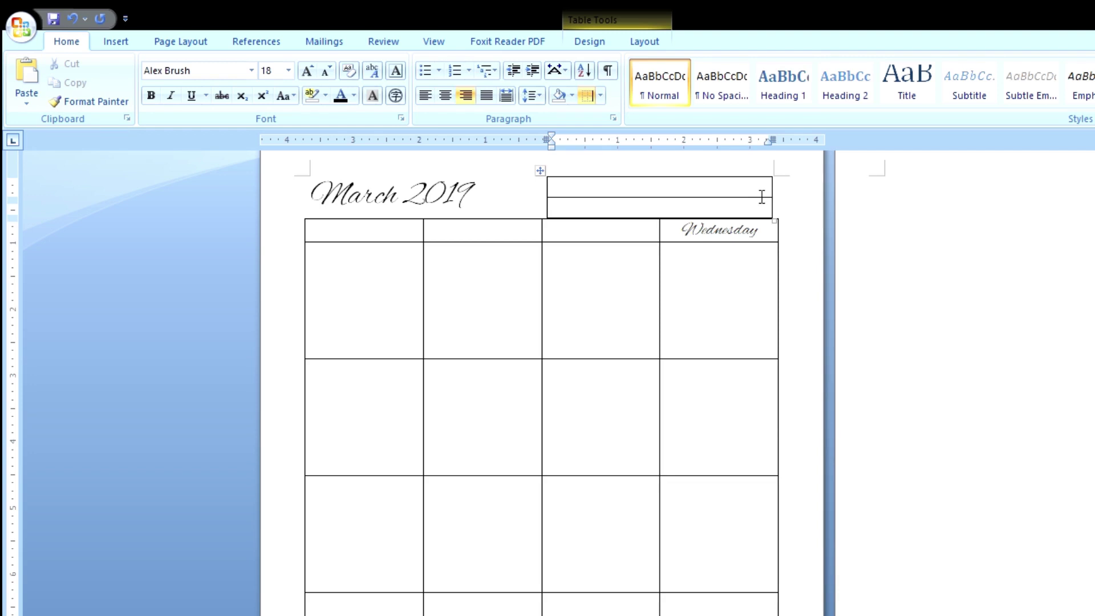
{"action": "left_click_drag", "start_coordinate": [764, 192], "coordinate": [765, 209]}
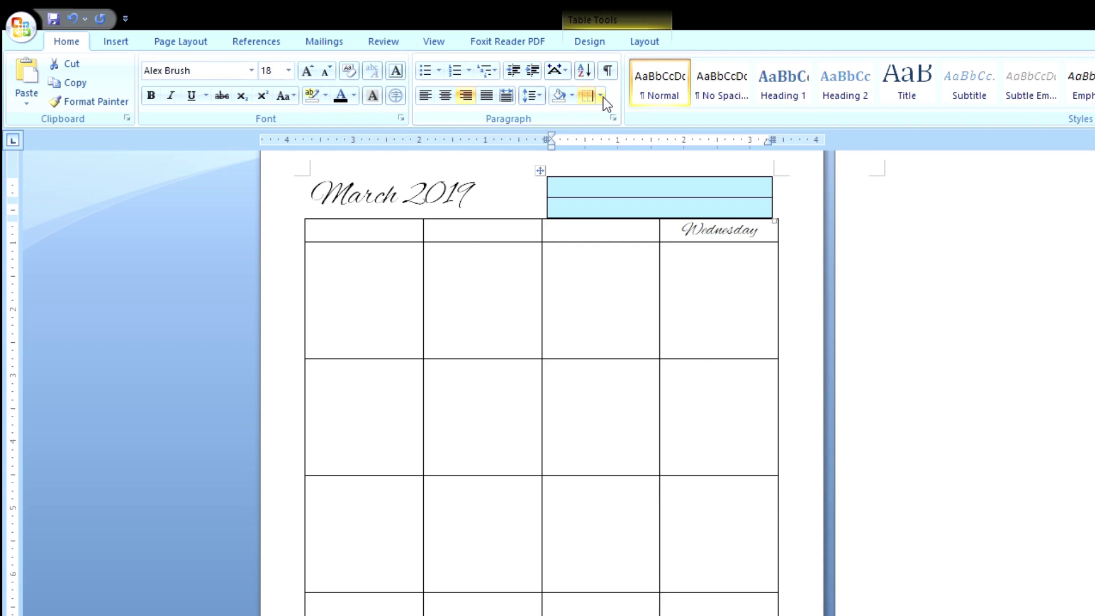
{"action": "left_click", "coordinate": [601, 96]}
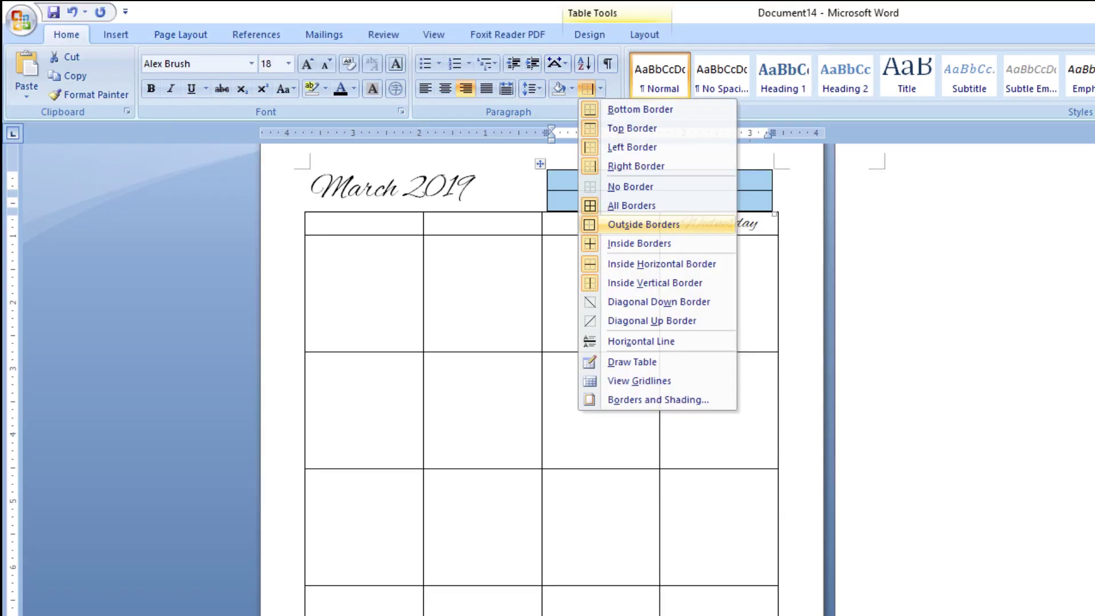
{"action": "left_click", "coordinate": [644, 225]}
{"action": "left_click", "coordinate": [765, 205]}
{"action": "key", "text": "ctrl+r"}
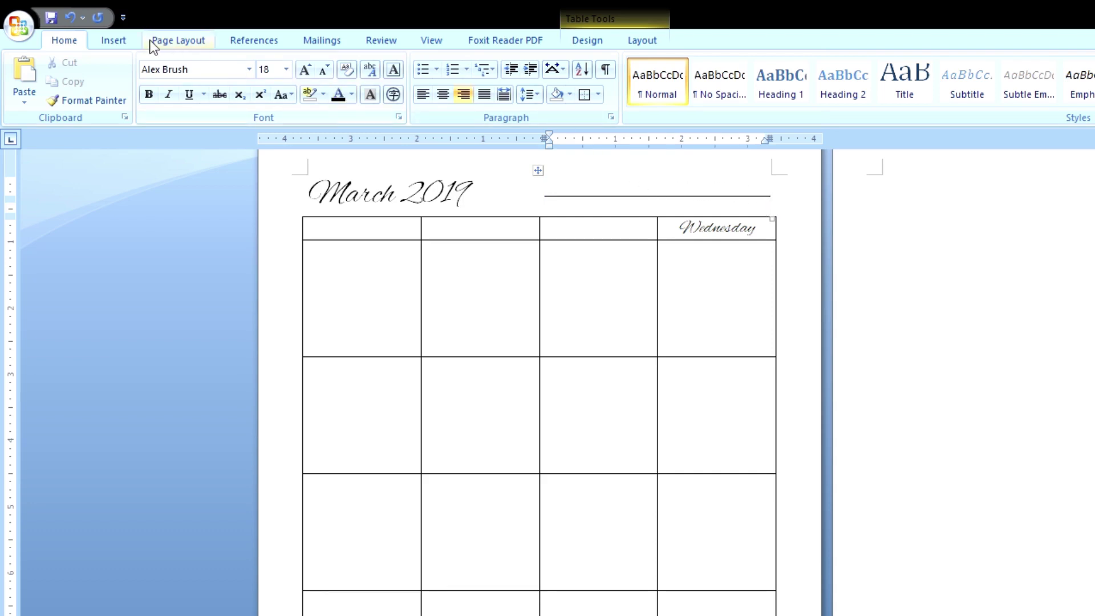
- Draw a small heart shape at the right end of the writing line beside March 2019
{"action": "left_click", "coordinate": [118, 41]}
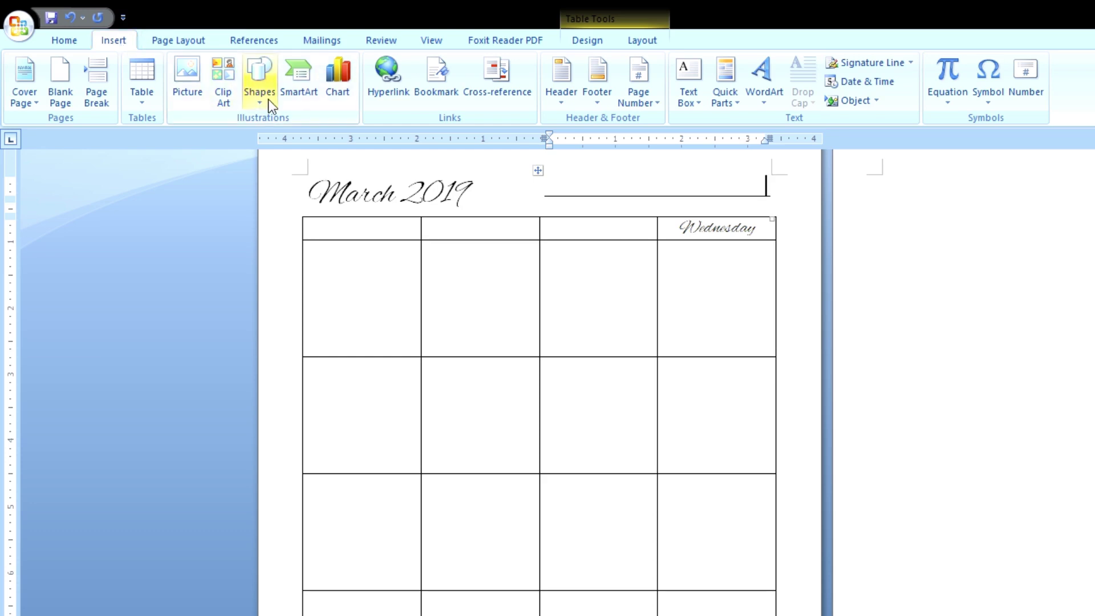
{"action": "left_click", "coordinate": [268, 99]}
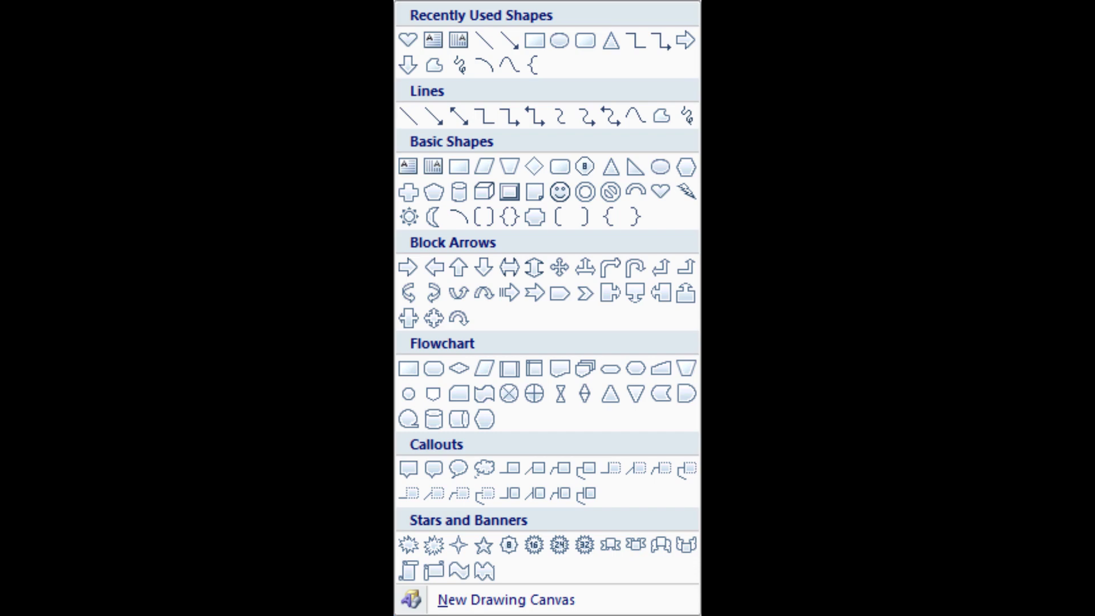
{"action": "left_click", "coordinate": [409, 116]}
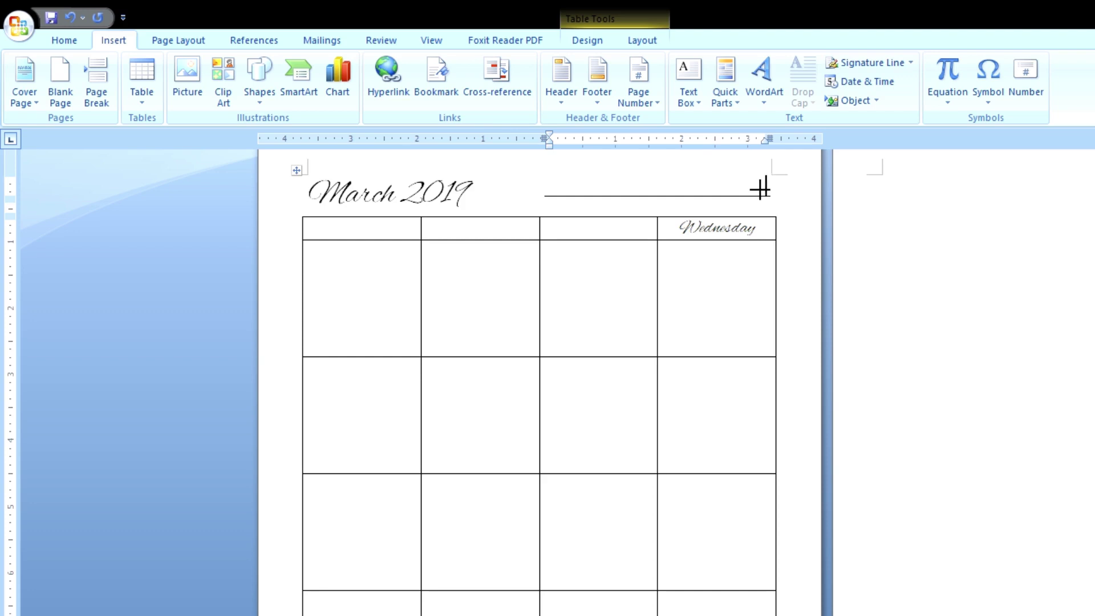
{"action": "left_click_drag", "start_coordinate": [747, 176], "coordinate": [777, 212]}
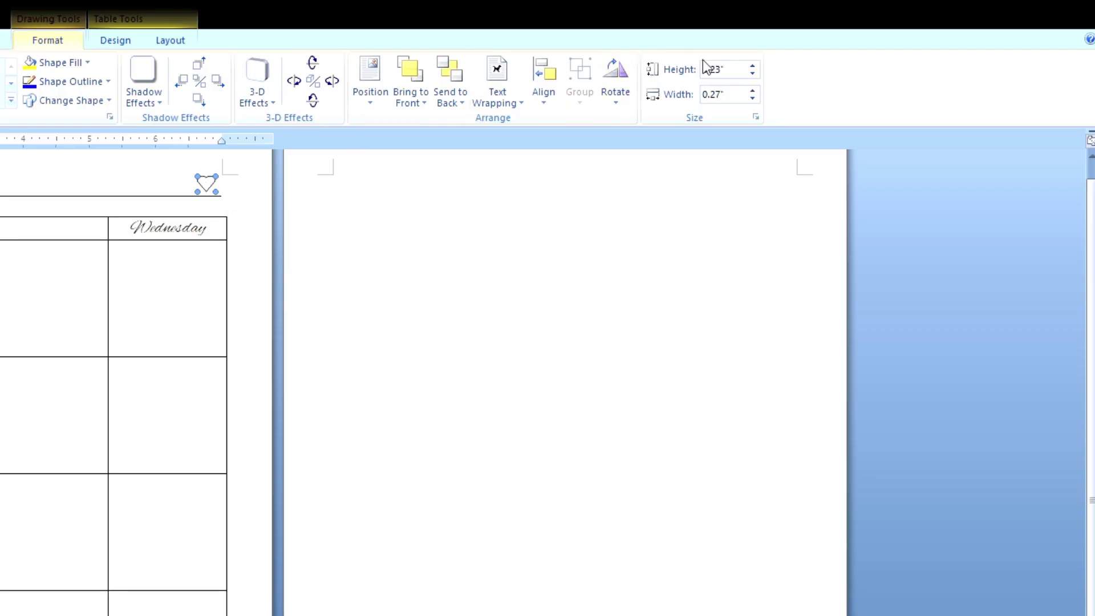
- Set the heart's size to 0.2" high by 0.2" wide
{"action": "left_click", "coordinate": [742, 75]}
{"action": "type", "text": ".2"}
{"action": "left_click", "coordinate": [739, 102]}
{"action": "type", "text": "."}
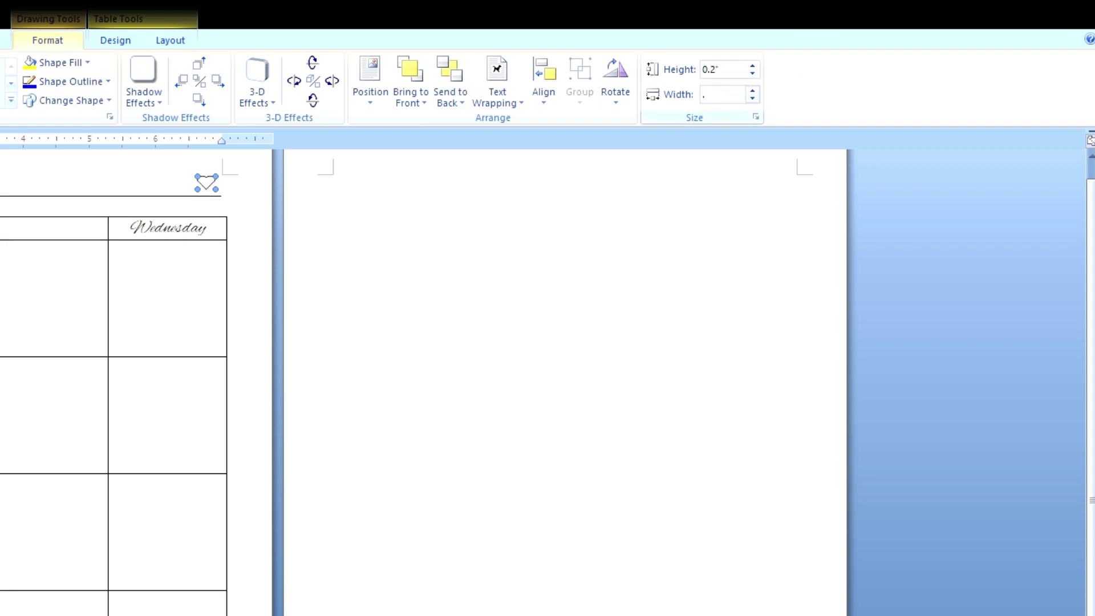
{"action": "type", "text": "2"}
{"action": "key", "text": "Return"}
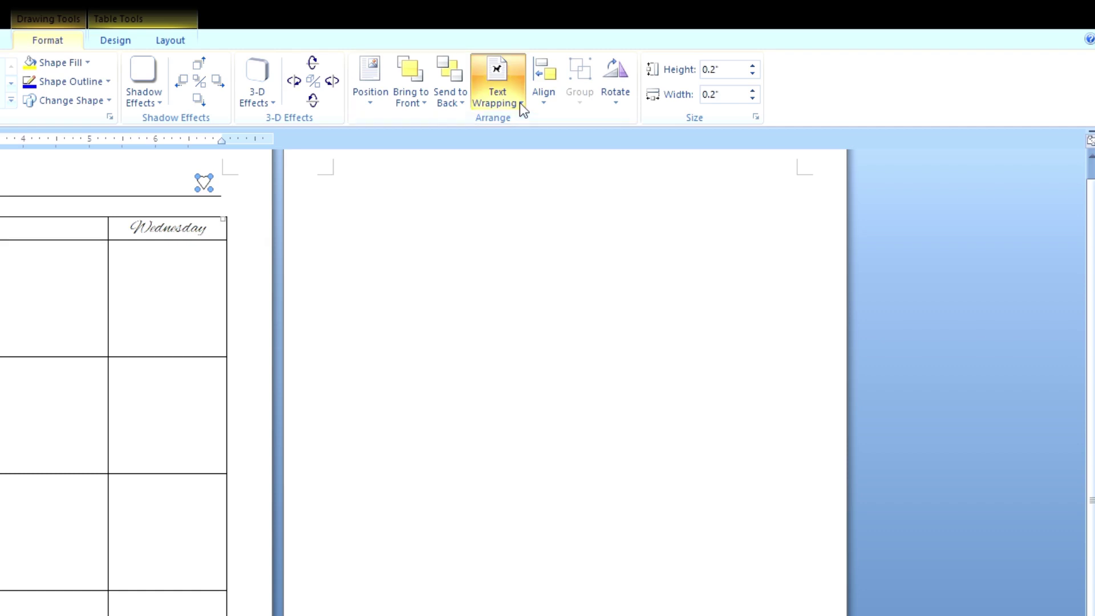
{"action": "left_click", "coordinate": [520, 104]}
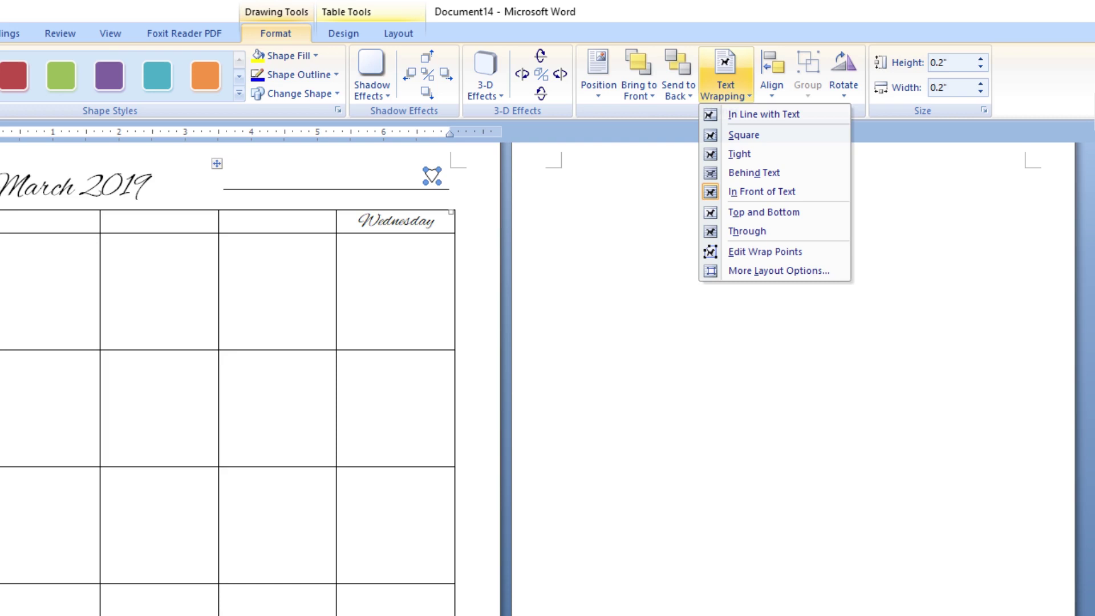
{"action": "left_click", "coordinate": [737, 93]}
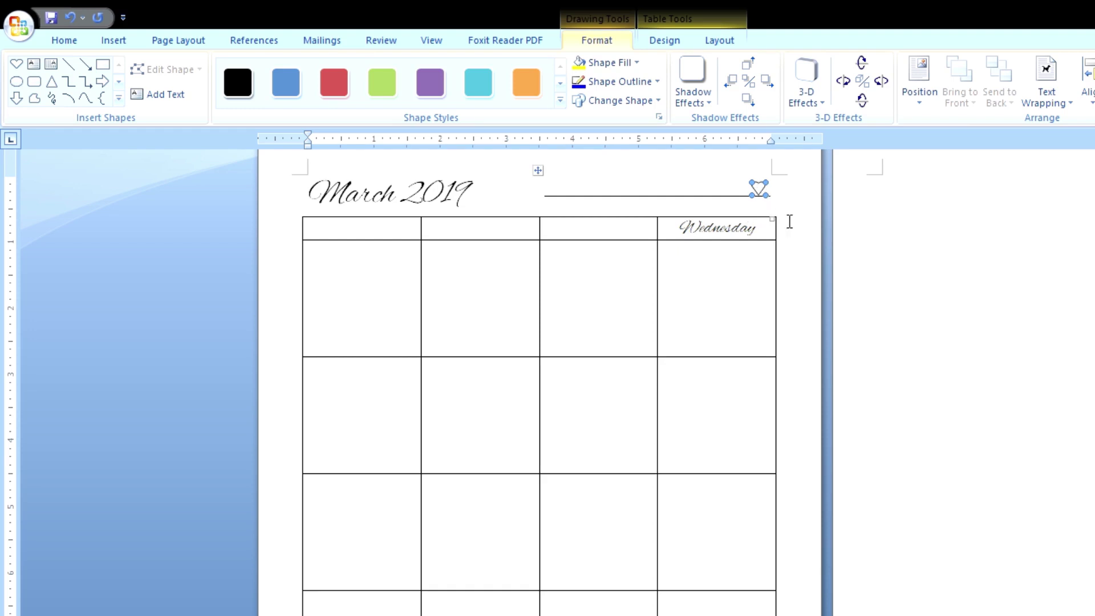
- Copy the heart and paste a second one just below it, above the Wednesday cell
{"action": "right_click", "coordinate": [761, 189]}
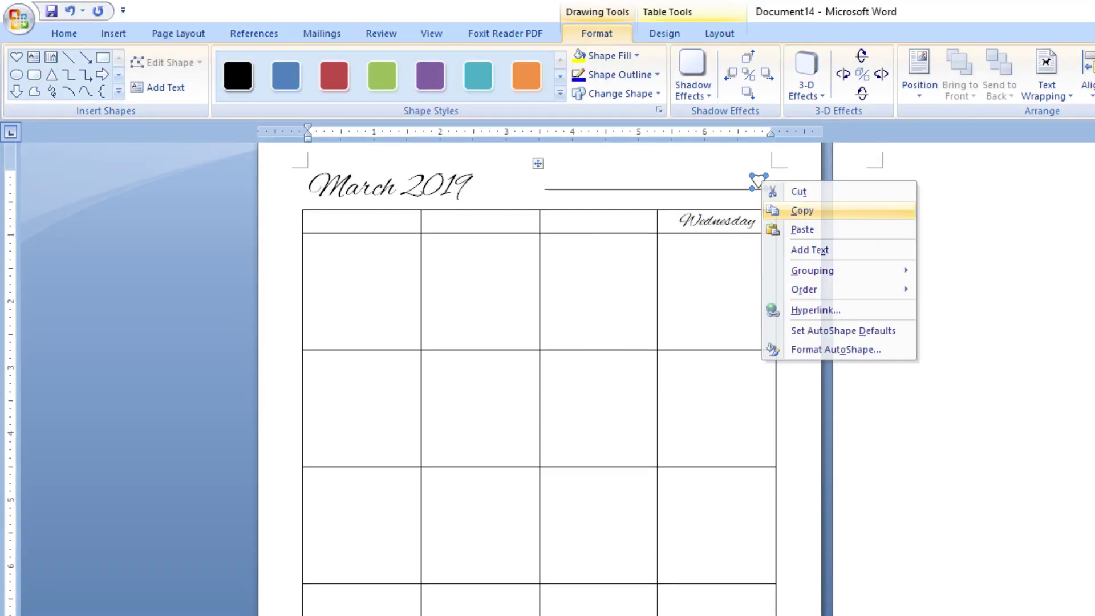
{"action": "left_click", "coordinate": [781, 210]}
{"action": "left_click", "coordinate": [770, 207]}
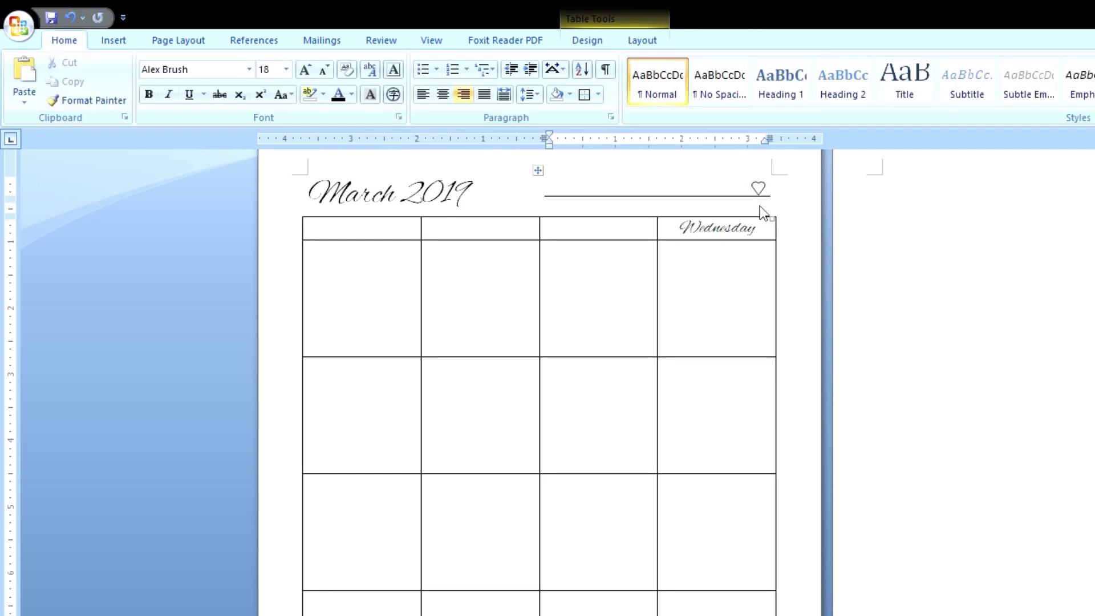
{"action": "right_click", "coordinate": [761, 212]}
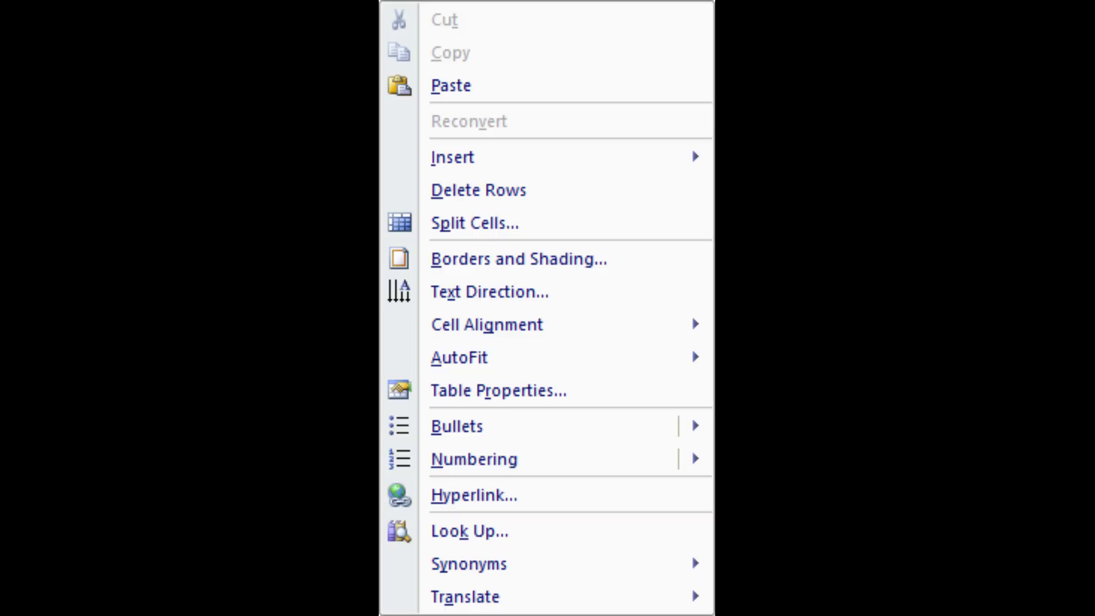
{"action": "left_click", "coordinate": [451, 85]}
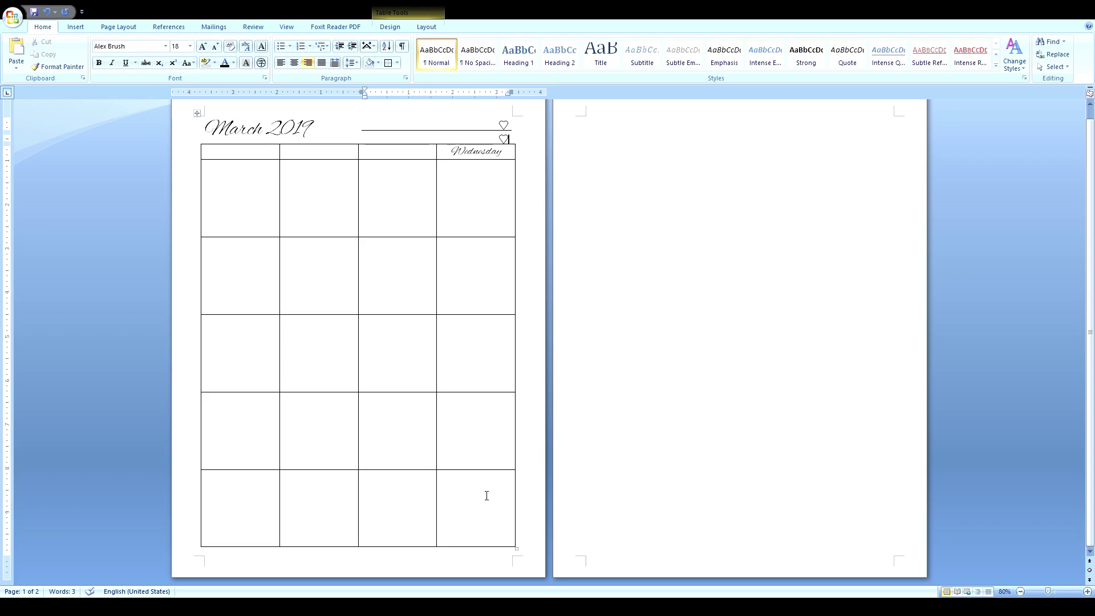
- Copy the grid cells of the last two columns and paste them onto the empty second page
{"action": "left_click", "coordinate": [488, 495]}
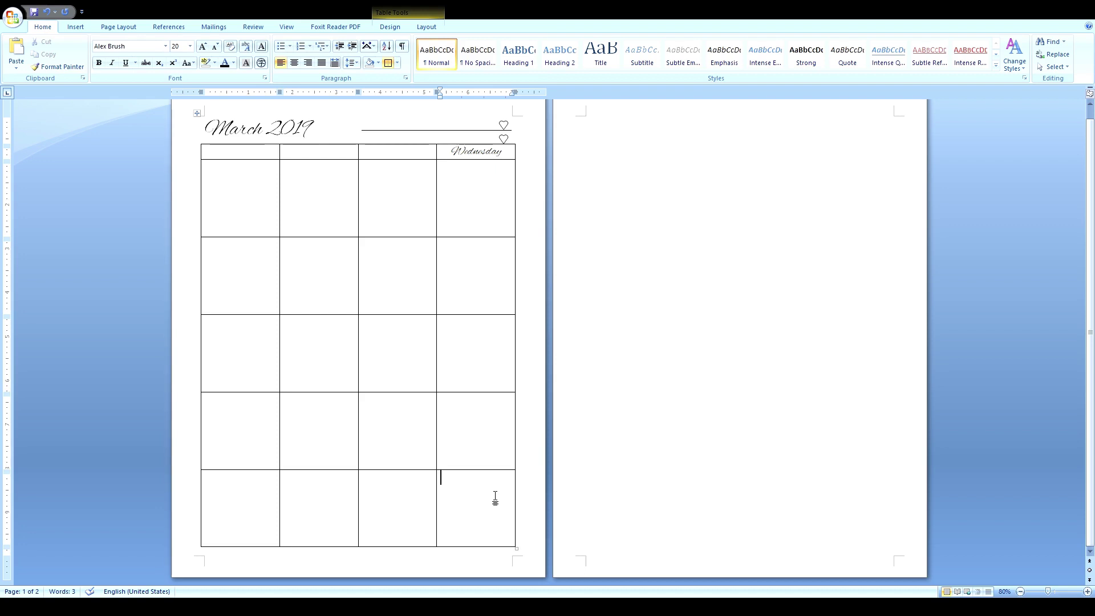
{"action": "left_click_drag", "start_coordinate": [491, 495], "coordinate": [221, 155]}
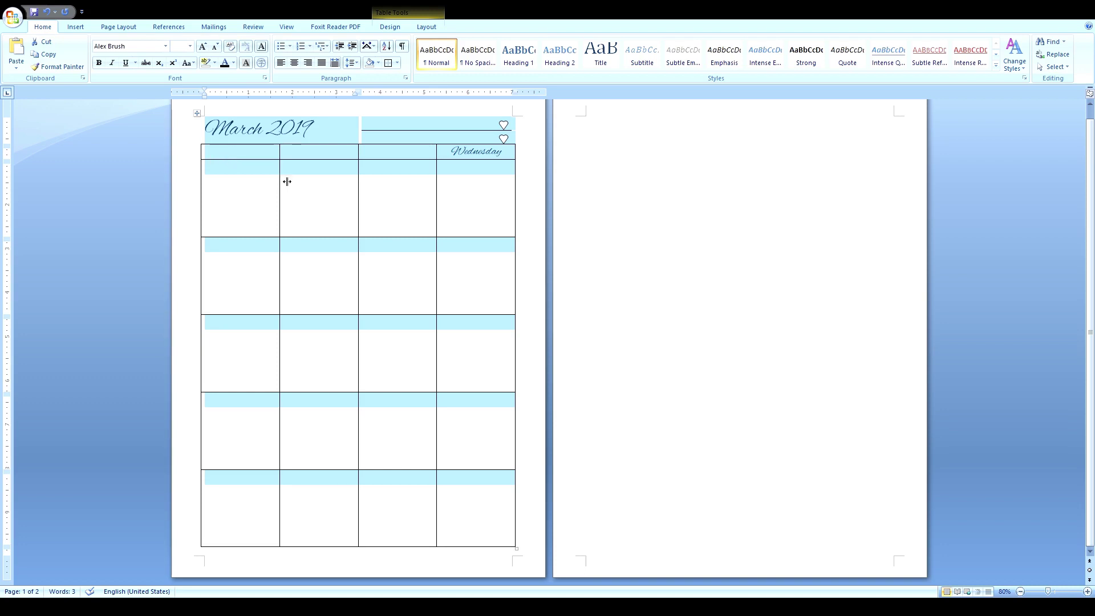
{"action": "right_click", "coordinate": [222, 153]}
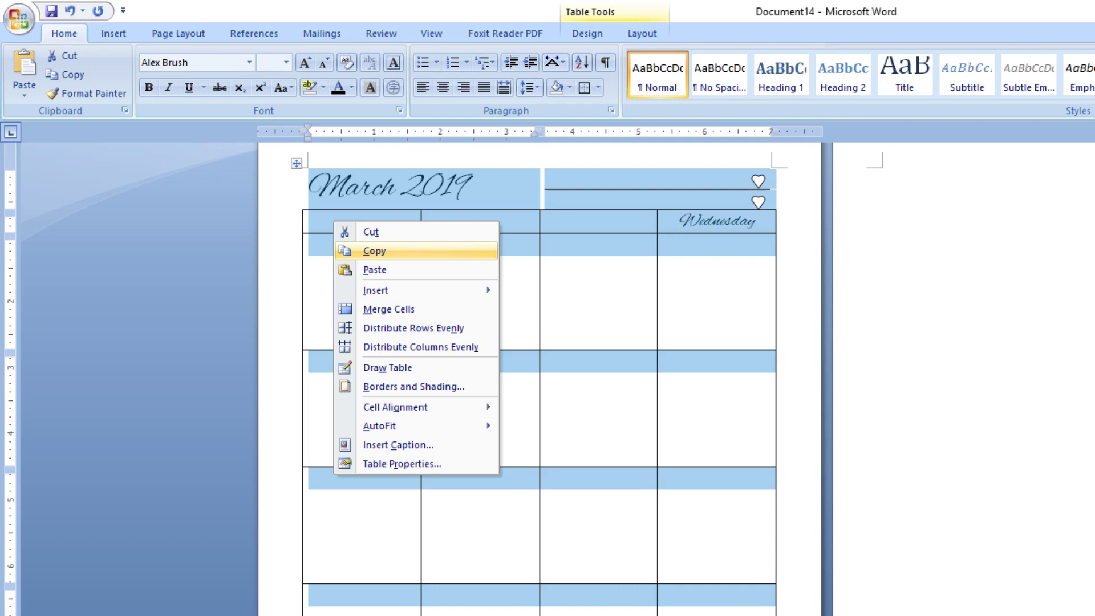
{"action": "left_click", "coordinate": [375, 251]}
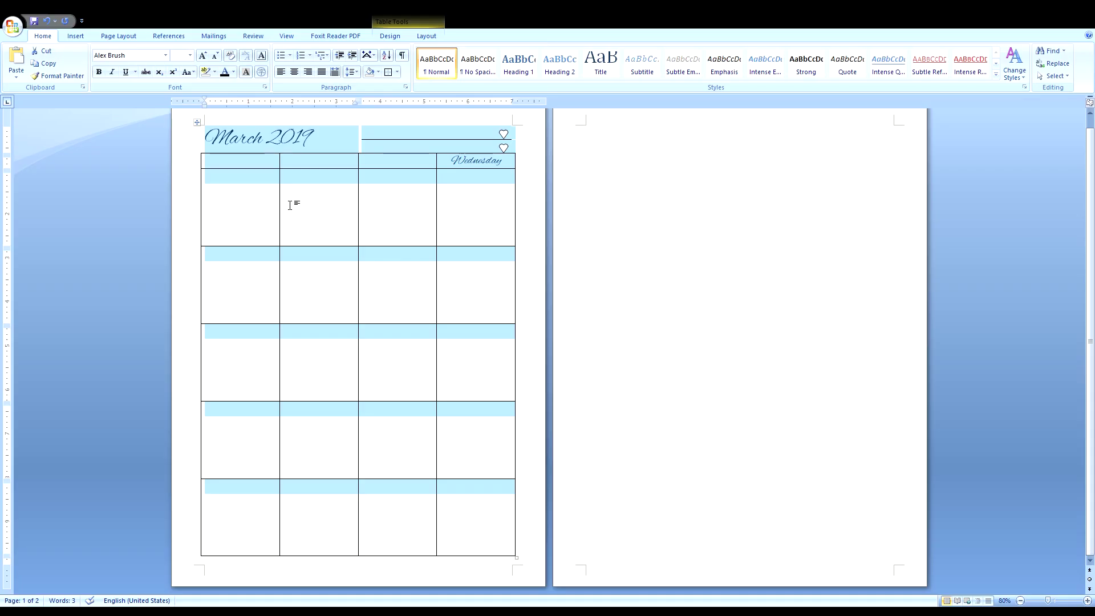
{"action": "left_click", "coordinate": [959, 270]}
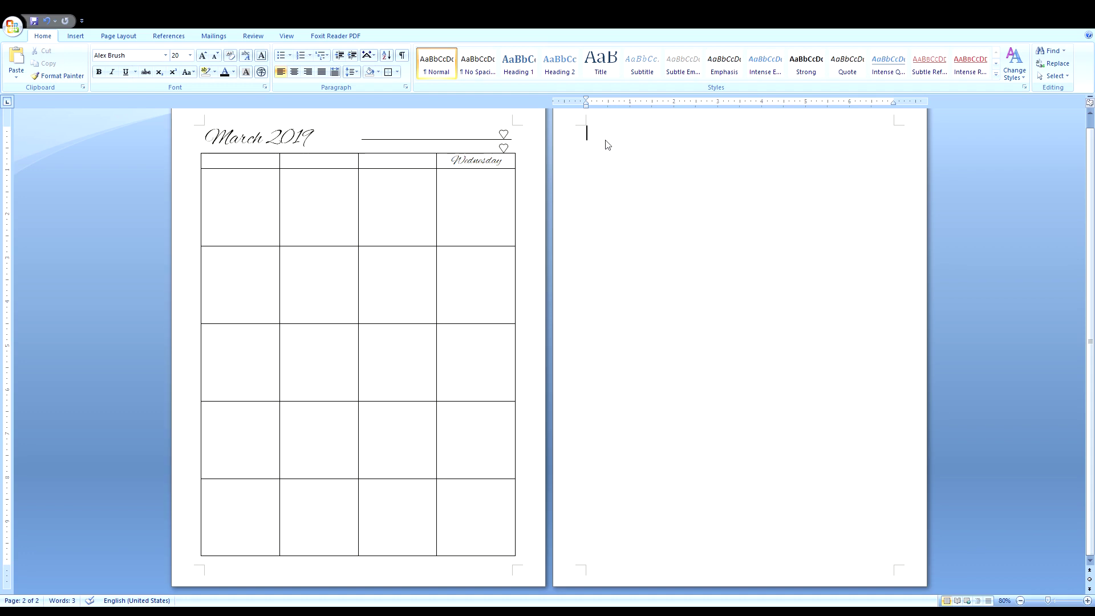
{"action": "right_click", "coordinate": [607, 142]}
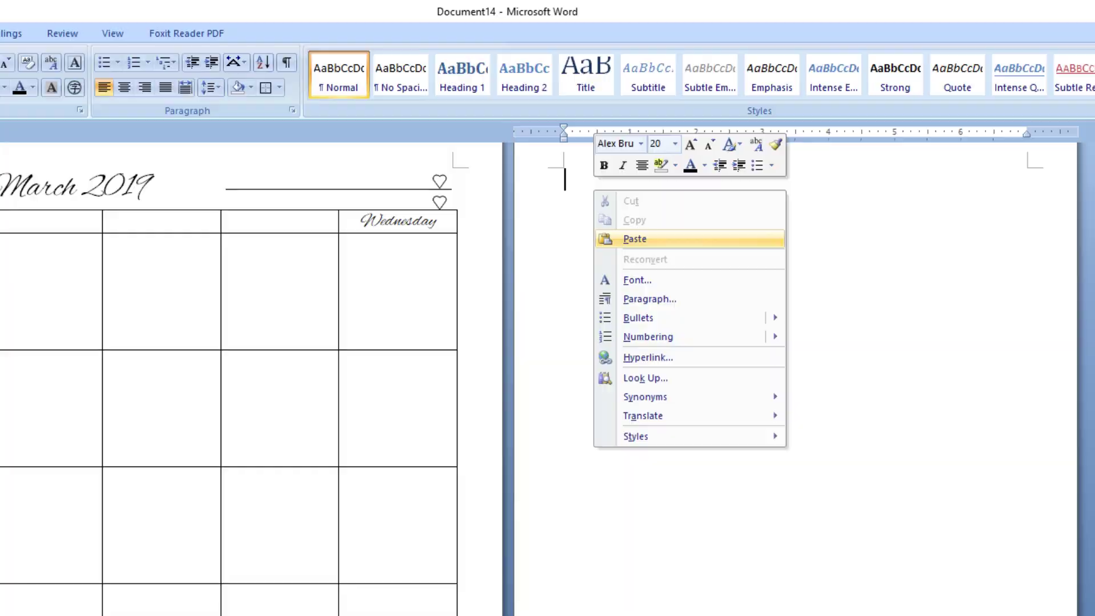
{"action": "left_click", "coordinate": [635, 239]}
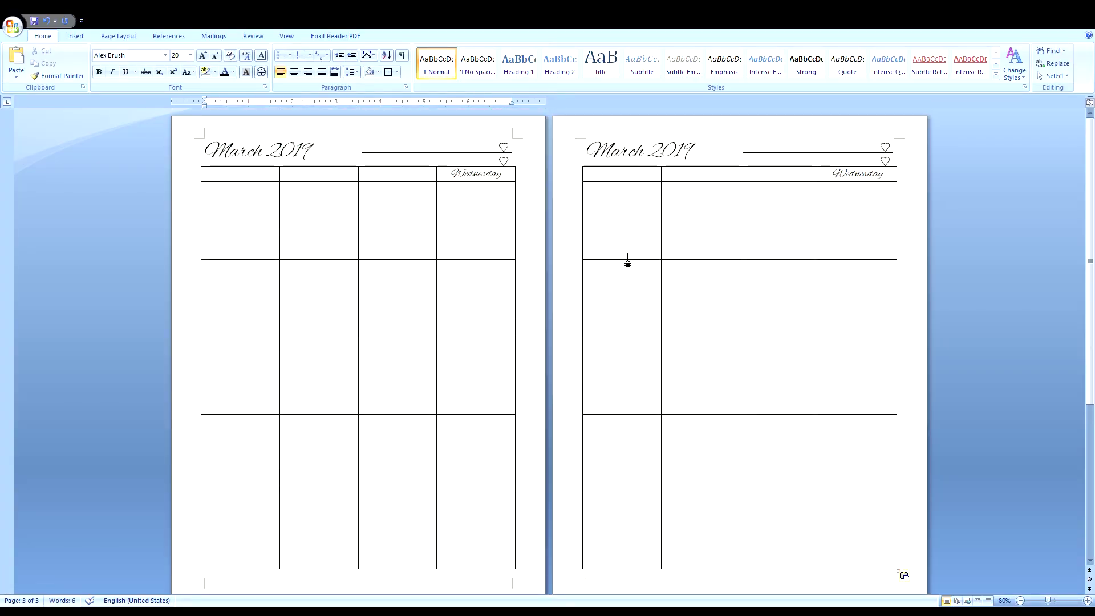
- Undo that paste, then copy the entire page-one calendar and paste it onto page two
{"action": "key", "text": "ctrl+z"}
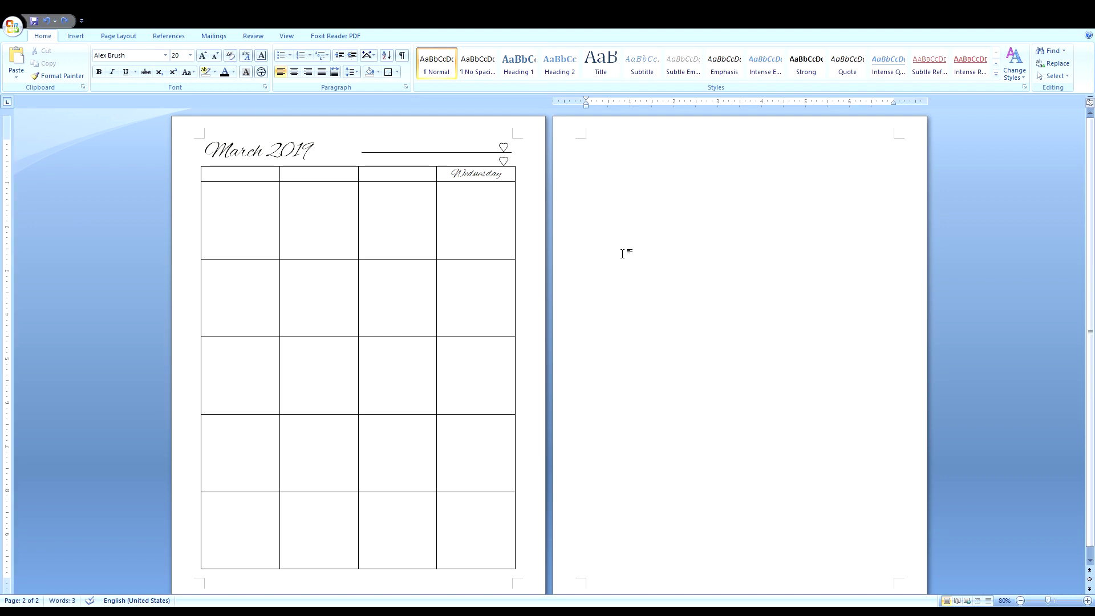
{"action": "left_click", "coordinate": [483, 398]}
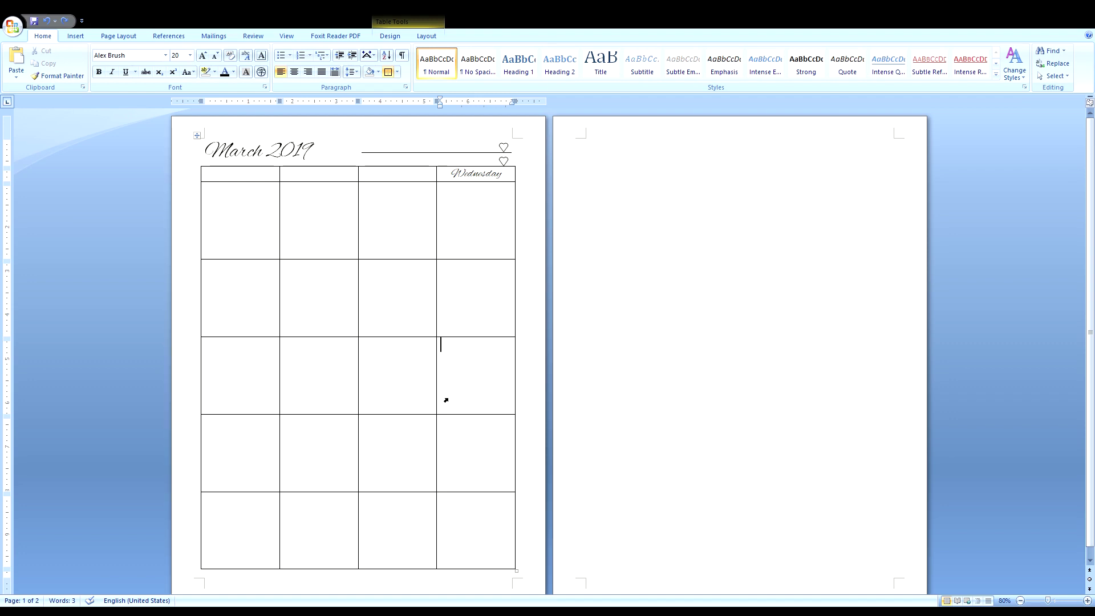
{"action": "key", "text": "ctrl+a"}
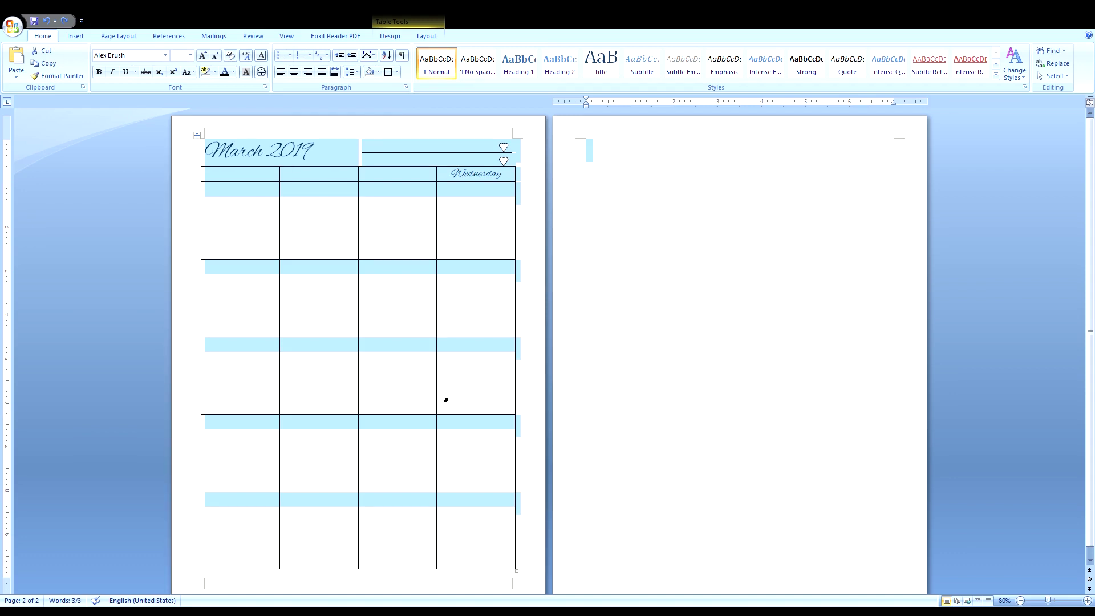
{"action": "key", "text": "ctrl+c"}
{"action": "left_click", "coordinate": [596, 190]}
{"action": "key", "text": "ctrl+v"}
{"action": "scroll", "coordinate": [594, 268], "scroll_direction": "up", "scroll_amount": 3}
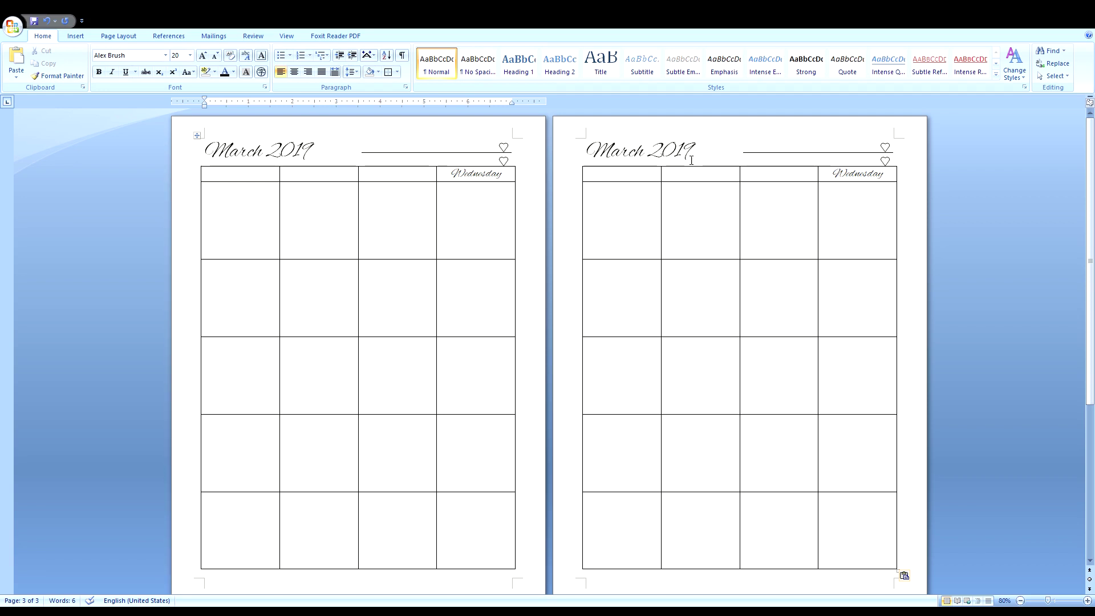
- Retitle page two 'Make it happen!' and enter Sunday and Monday in page one's first header cells
{"action": "left_click_drag", "start_coordinate": [706, 156], "coordinate": [606, 152]}
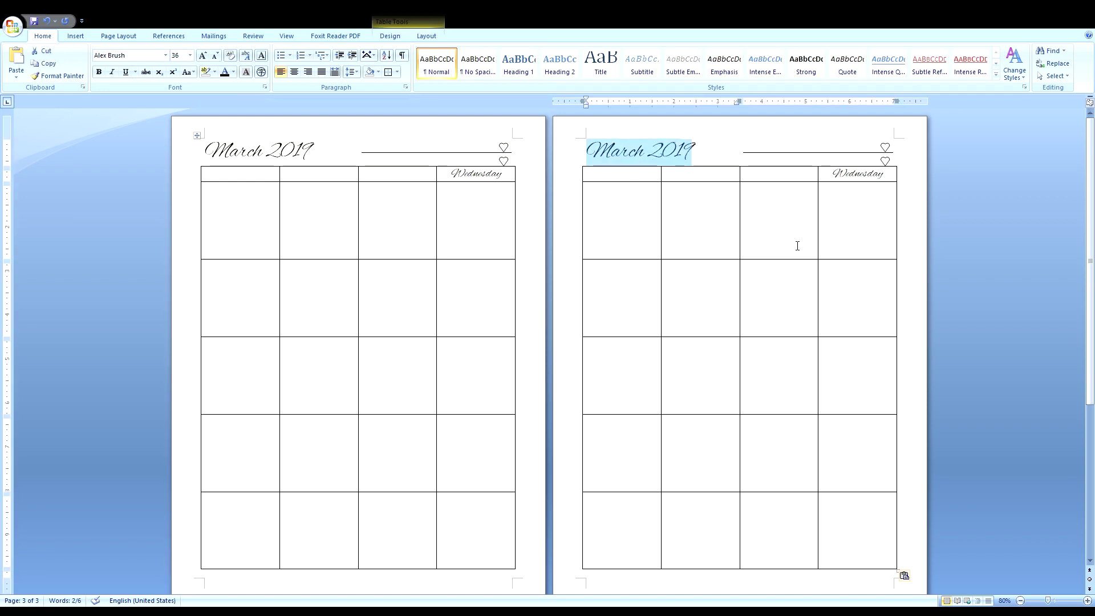
{"action": "key", "text": "ctrl+v"}
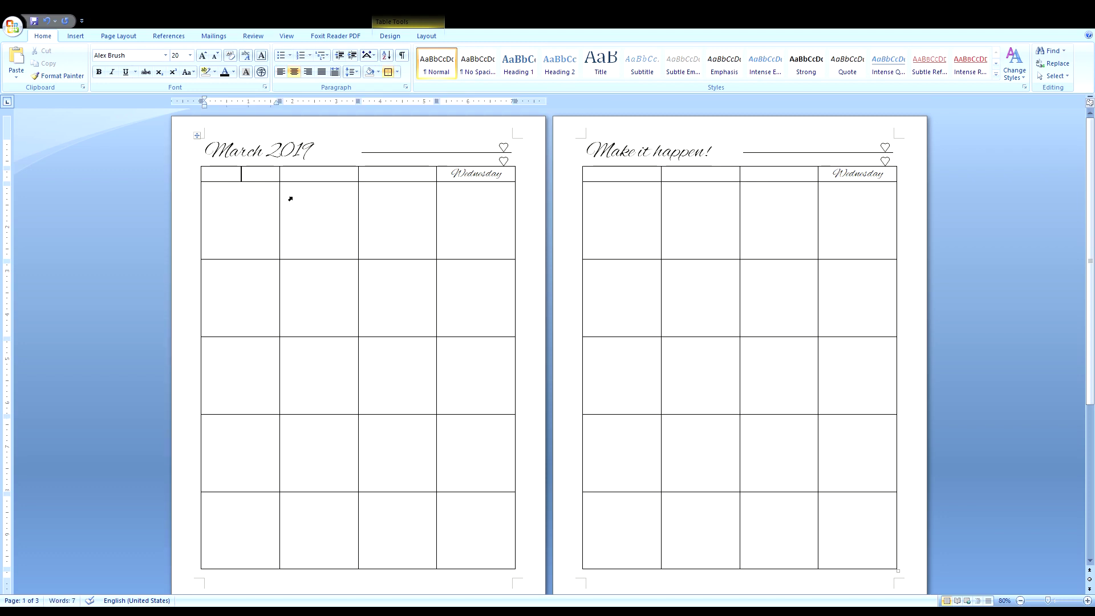
{"action": "type", "text": "Sunday"}
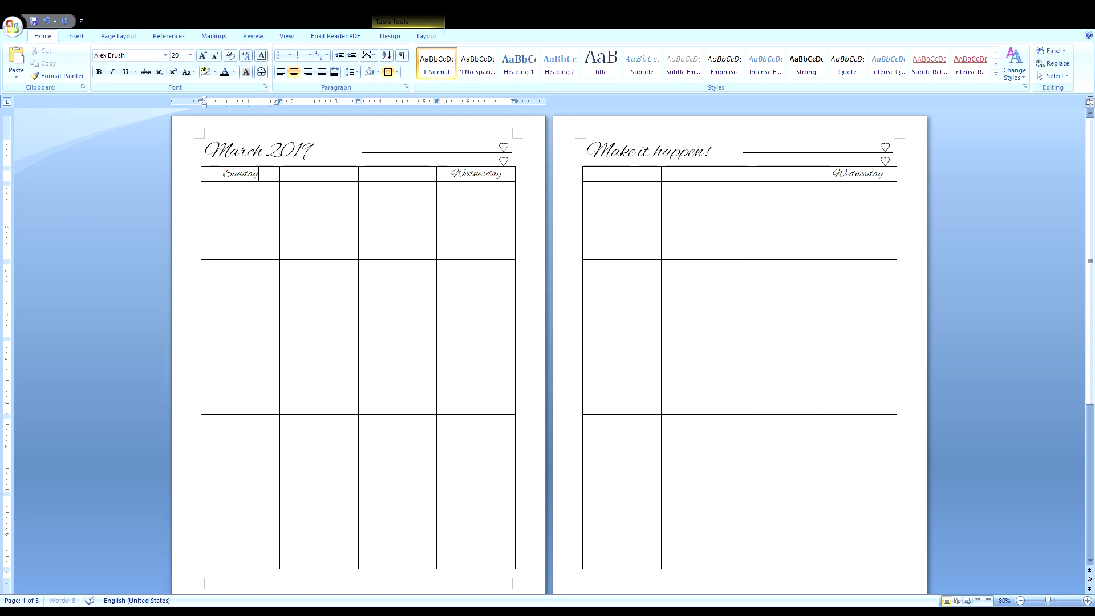
{"action": "key", "text": "Tab"}
{"action": "type", "text": "Monday"}
- Add Tuesday on page one, Thursday, Friday, Saturday on page two, and replace Wednesday with Notes
{"action": "key", "text": "Tab"}
{"action": "type", "text": "Tuesday"}
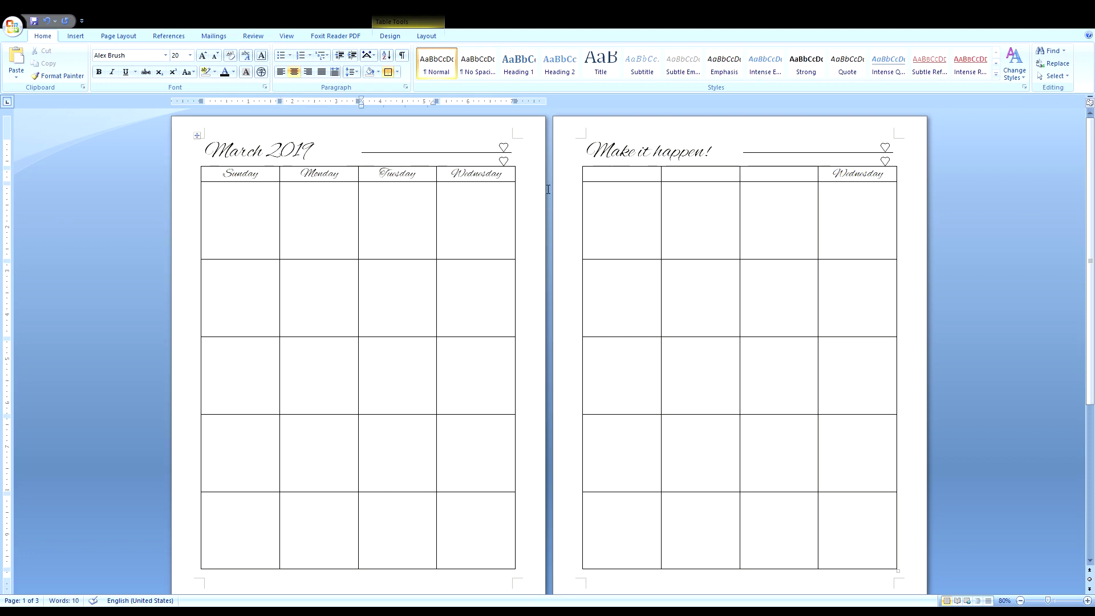
{"action": "left_click", "coordinate": [624, 177]}
{"action": "type", "text": "Thursday"}
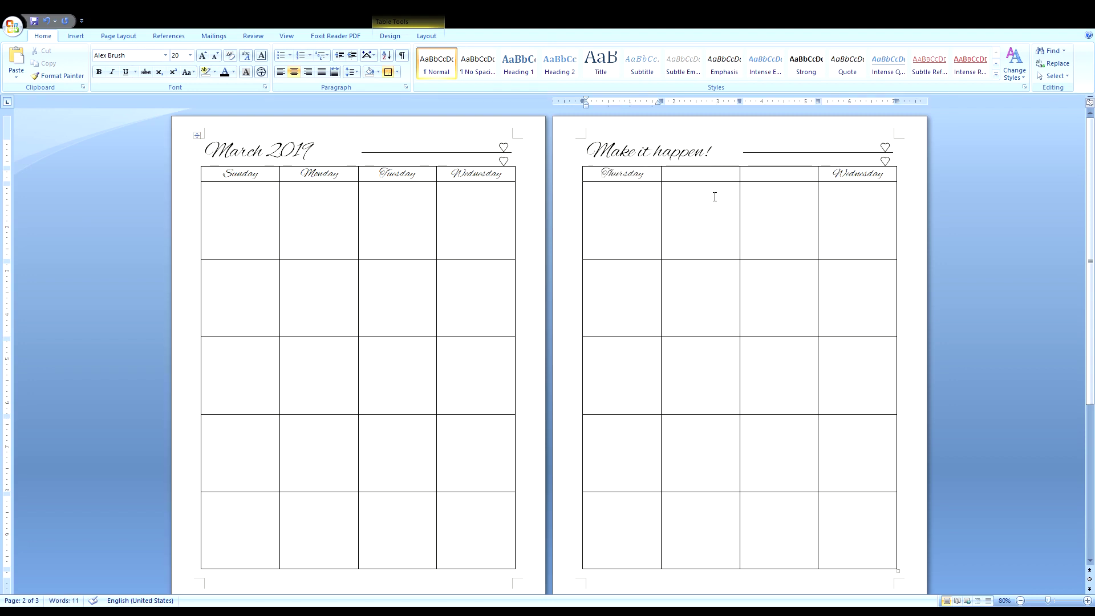
{"action": "left_click", "coordinate": [734, 178]}
{"action": "type", "text": "Friday"}
{"action": "left_click", "coordinate": [778, 174]}
{"action": "type", "text": "Sat"}
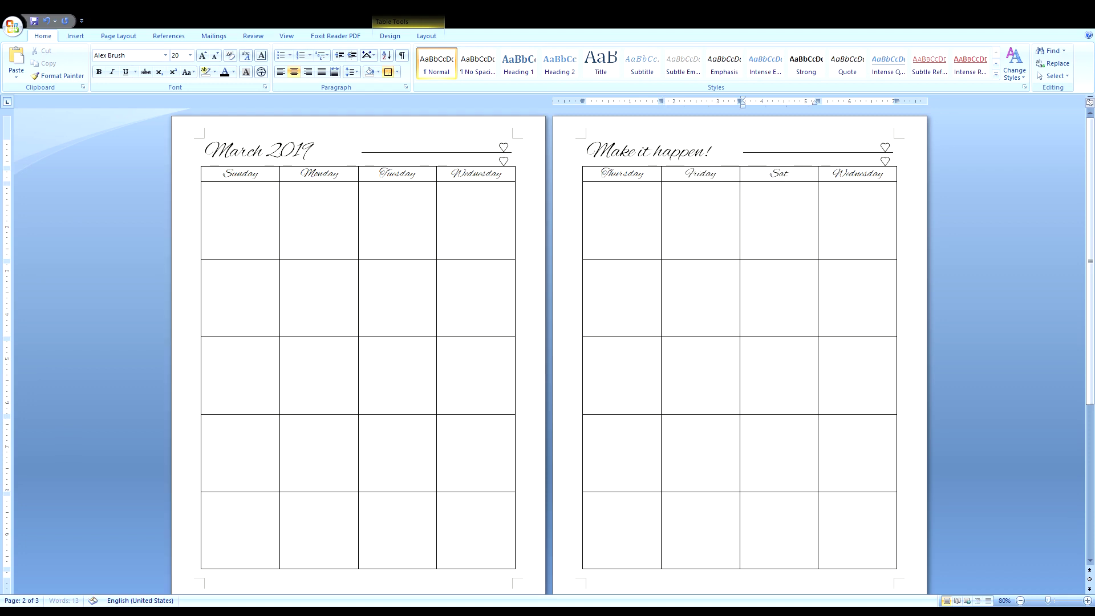
{"action": "type", "text": "urday"}
{"action": "left_click_drag", "start_coordinate": [885, 175], "coordinate": [835, 179]}
{"action": "type", "text": "Notes"}
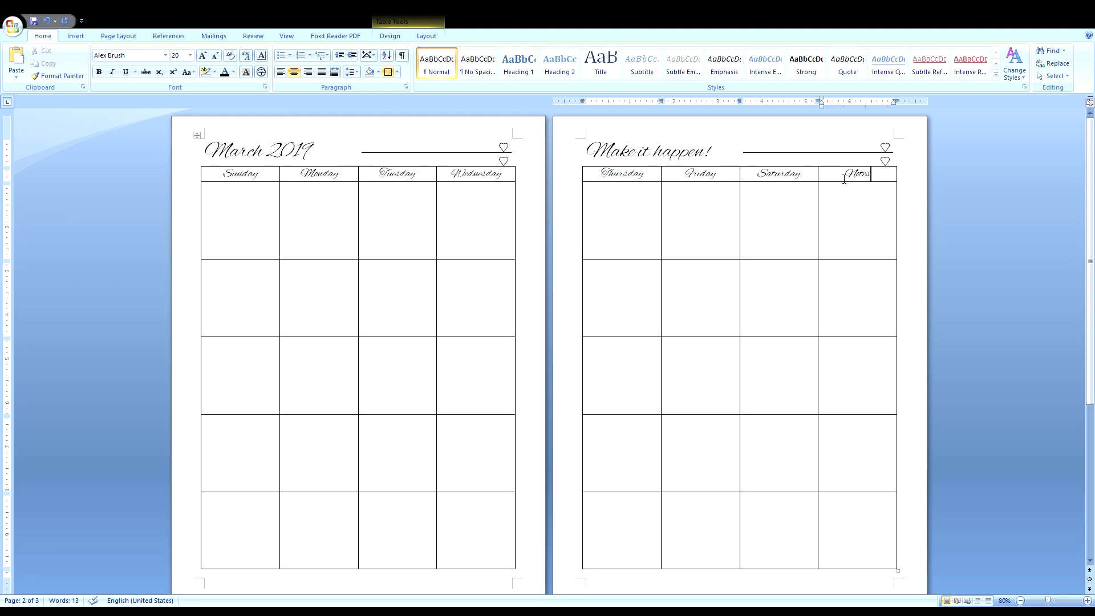
- Merge page two's Notes column cells into one cell and remove all its borders
{"action": "left_click_drag", "start_coordinate": [885, 177], "coordinate": [875, 515]}
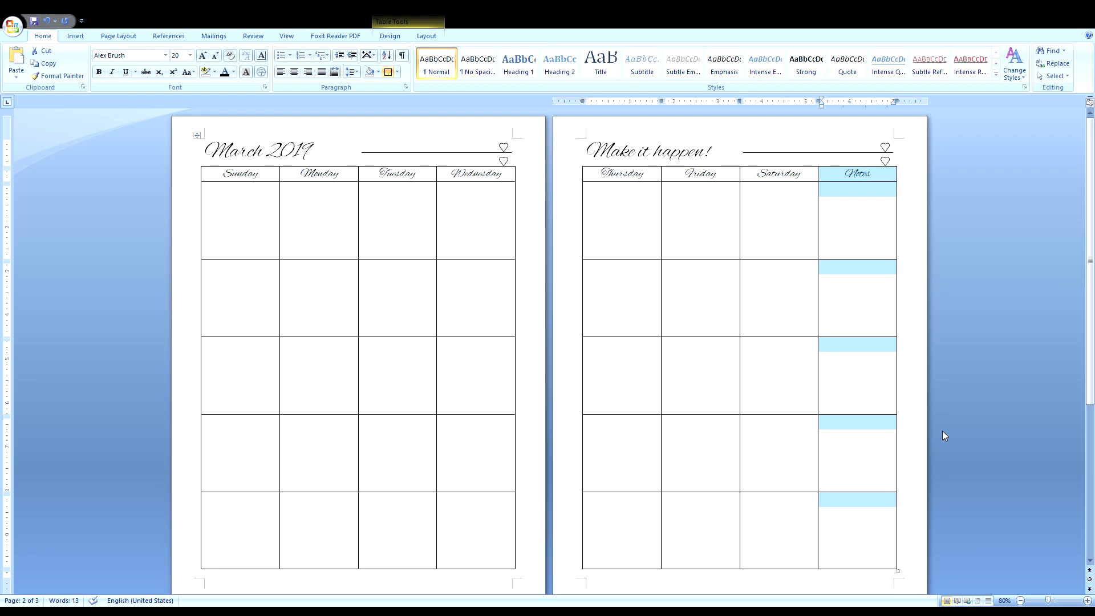
{"action": "right_click", "coordinate": [692, 468]}
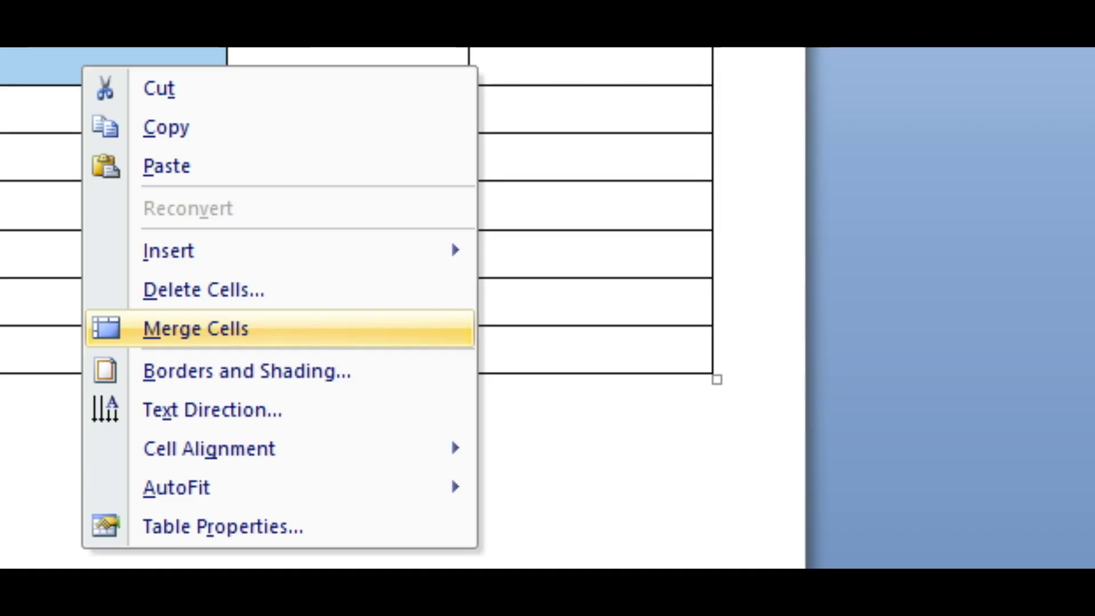
{"action": "left_click", "coordinate": [195, 329]}
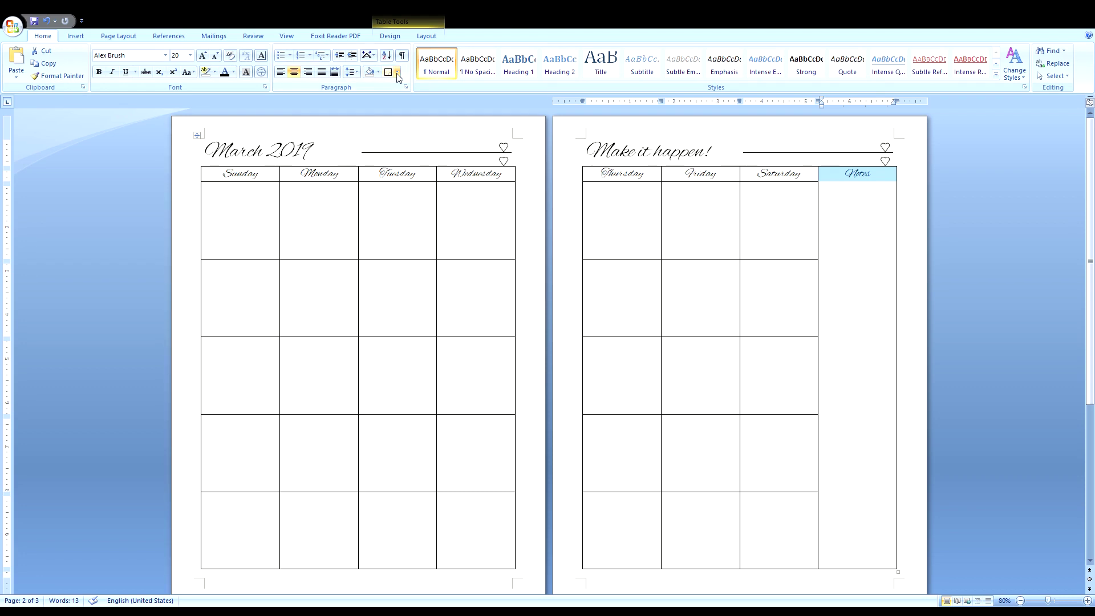
{"action": "left_click", "coordinate": [398, 74]}
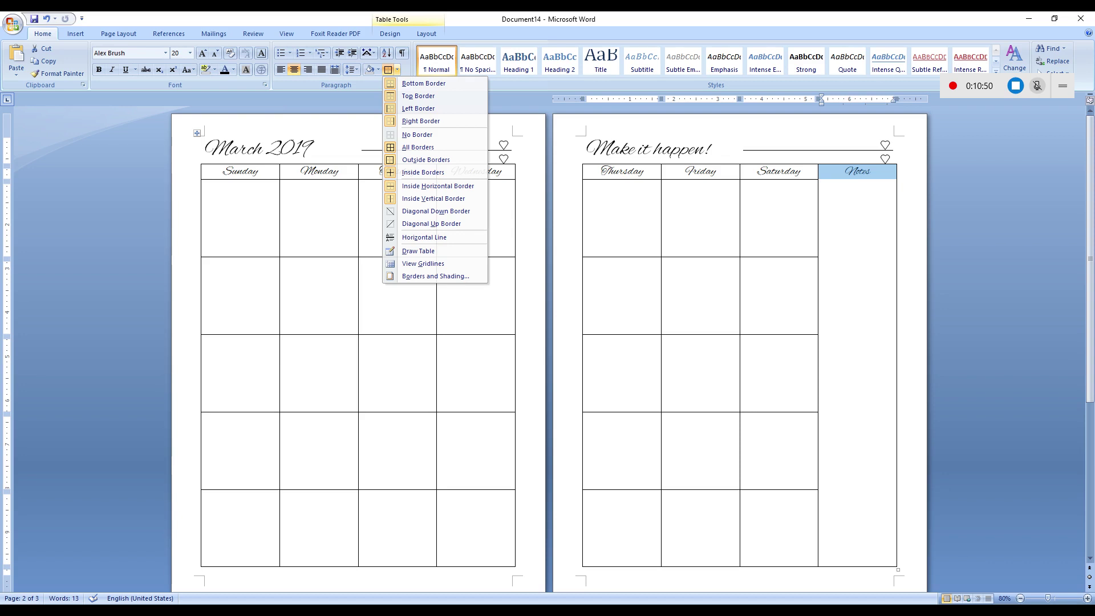
{"action": "left_click", "coordinate": [417, 135]}
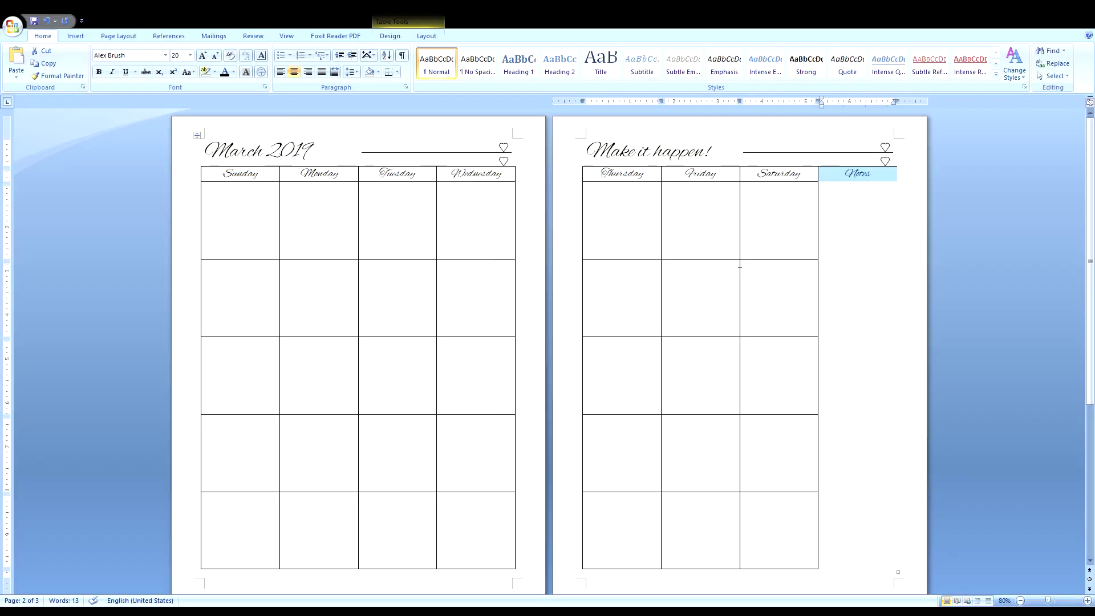
{"action": "left_click", "coordinate": [323, 237]}
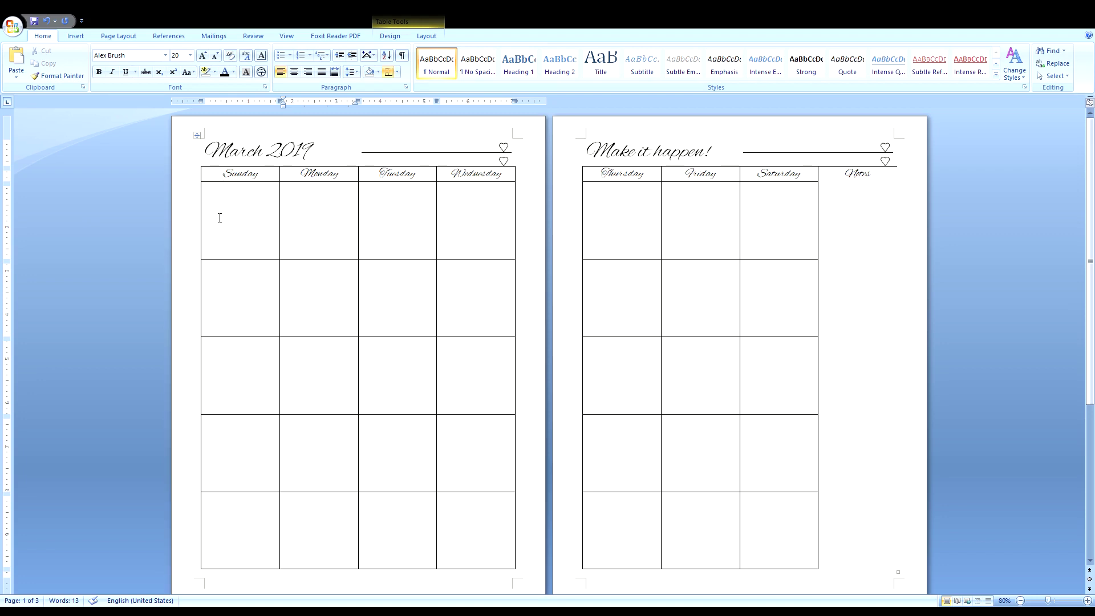
- Shade page one's Sunday cells and page two's Saturday cells Aqua, Accent 5, Lighter 80%
{"action": "left_click_drag", "start_coordinate": [218, 197], "coordinate": [242, 527]}
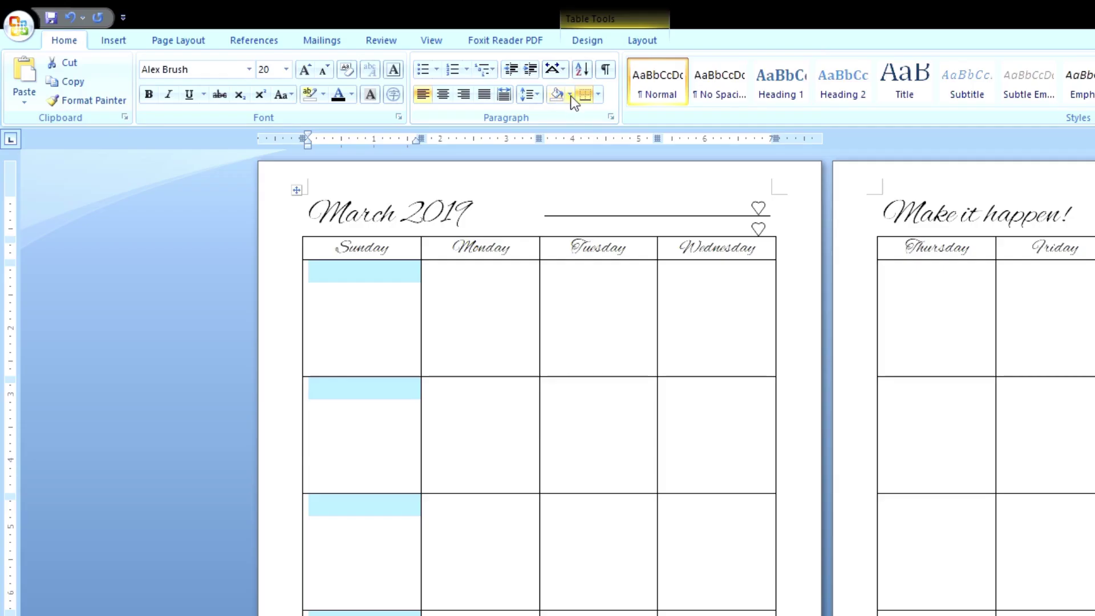
{"action": "left_click", "coordinate": [570, 95]}
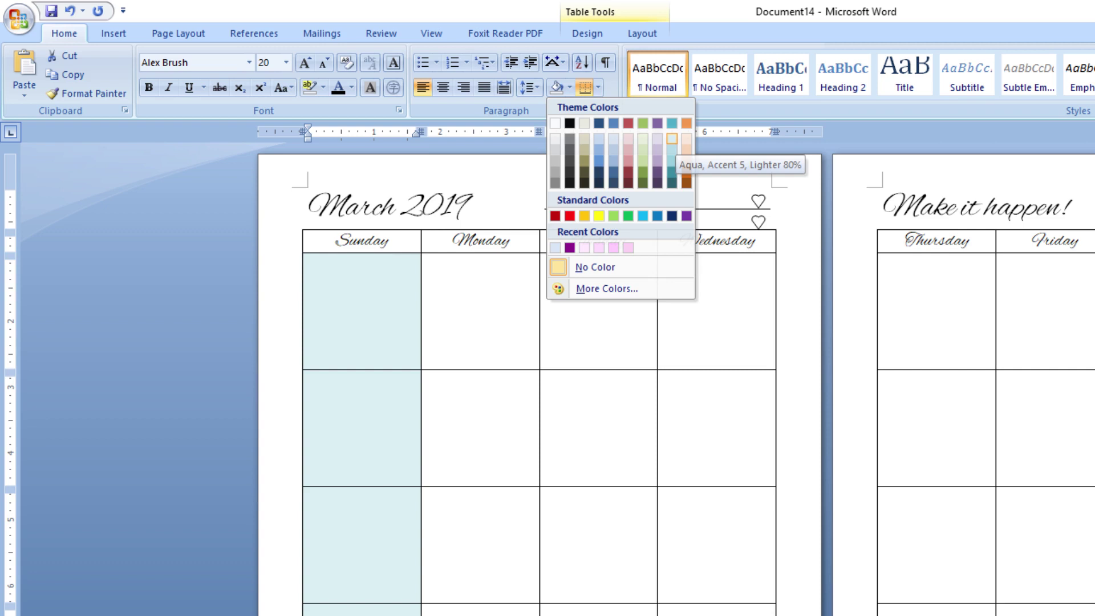
{"action": "left_click", "coordinate": [672, 139]}
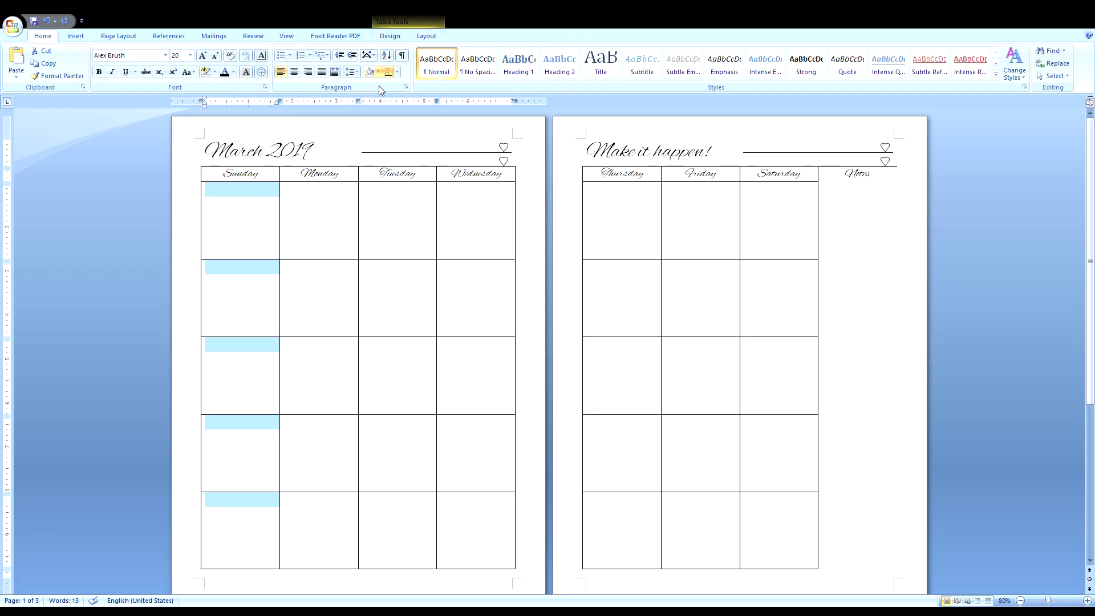
{"action": "key", "text": "ctrl+z"}
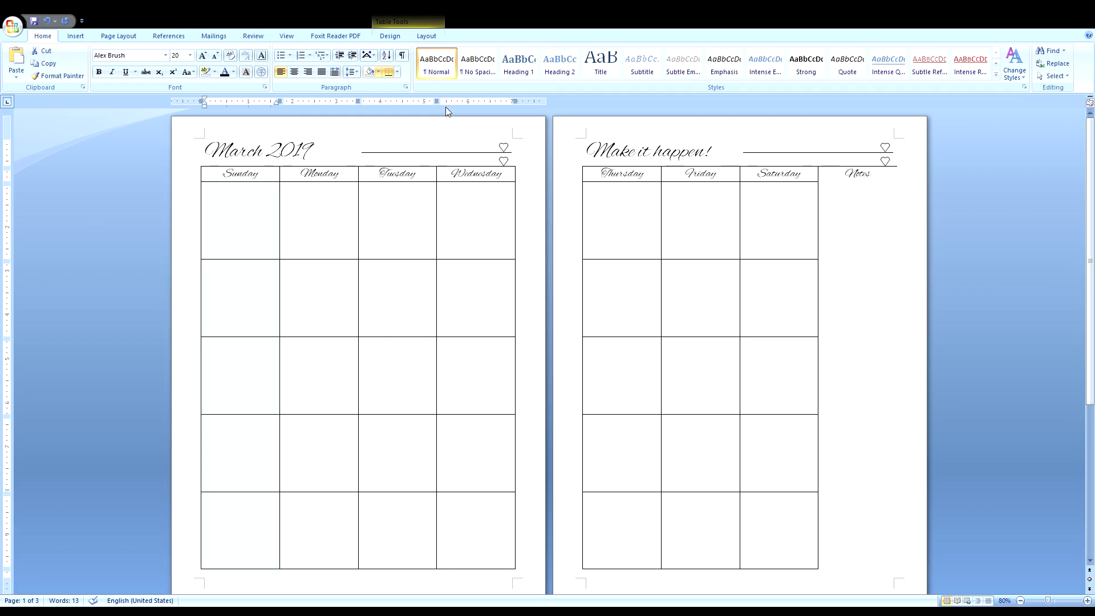
{"action": "key", "text": "ctrl+y"}
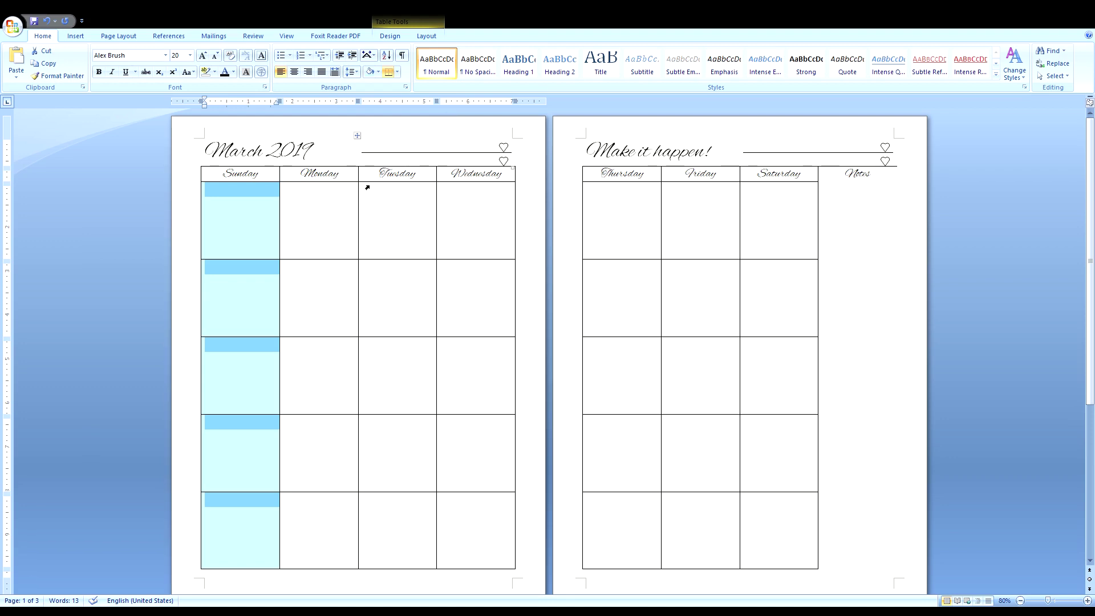
{"action": "mouse_move", "coordinate": [793, 215]}
{"action": "left_mouse_down"}
{"action": "mouse_move", "coordinate": [780, 213]}
{"action": "mouse_move", "coordinate": [802, 521]}
{"action": "left_mouse_up"}
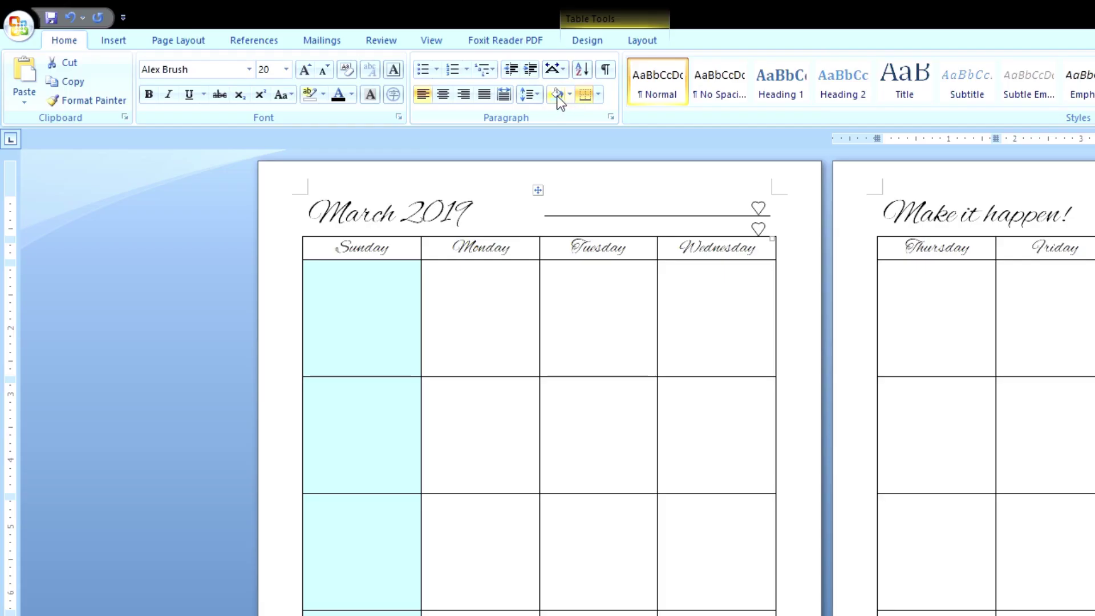
{"action": "left_click", "coordinate": [561, 103]}
- Finish shading page two's Saturday cells, then shade both pages' weekday header rows light aqua
{"action": "left_click", "coordinate": [790, 245]}
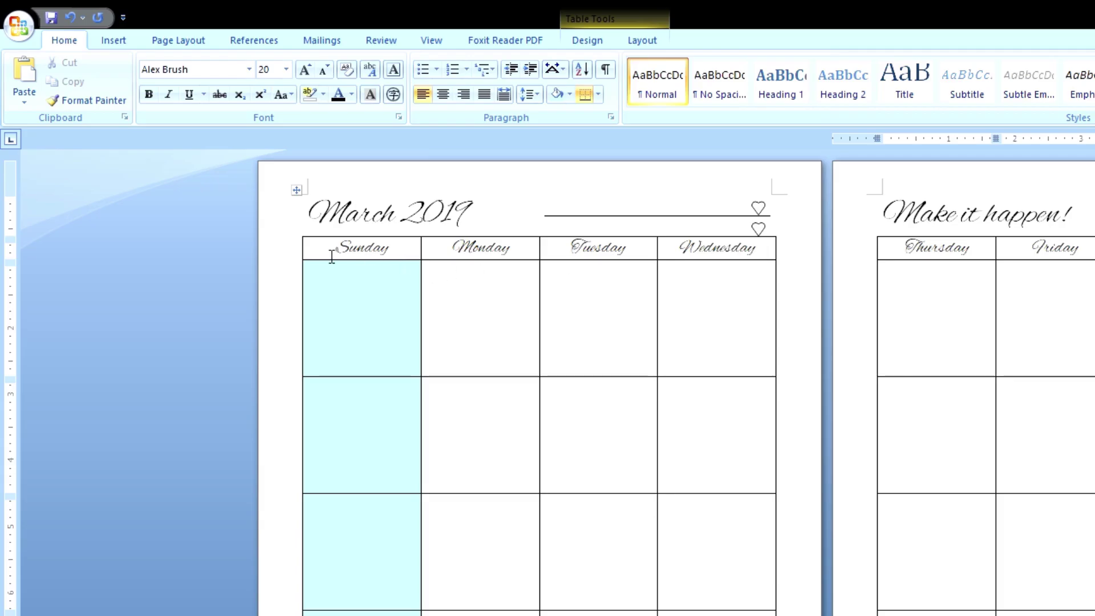
{"action": "left_click_drag", "start_coordinate": [219, 179], "coordinate": [248, 181]}
{"action": "left_click_drag", "start_coordinate": [373, 258], "coordinate": [711, 255]}
{"action": "left_click", "coordinate": [571, 94]}
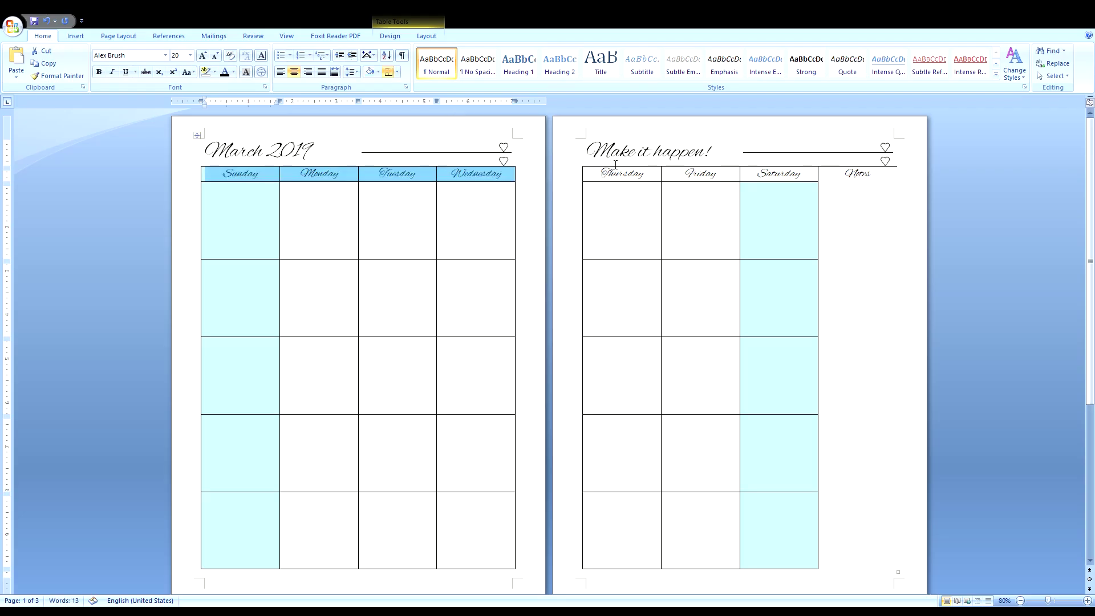
{"action": "left_click_drag", "start_coordinate": [599, 160], "coordinate": [804, 167]}
{"action": "left_click", "coordinate": [803, 166]}
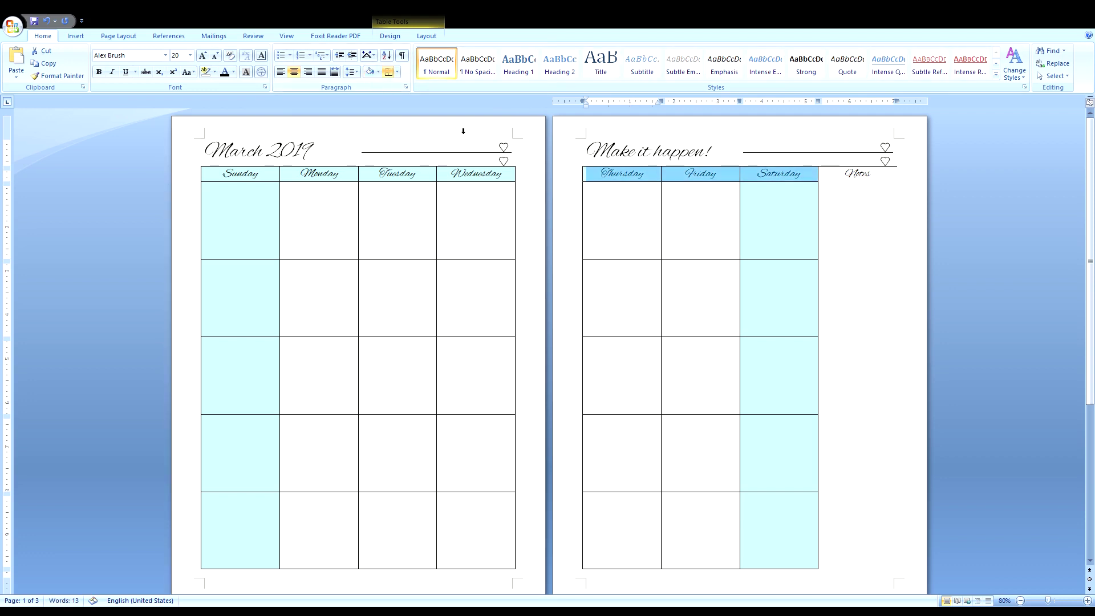
{"action": "left_click", "coordinate": [649, 221]}
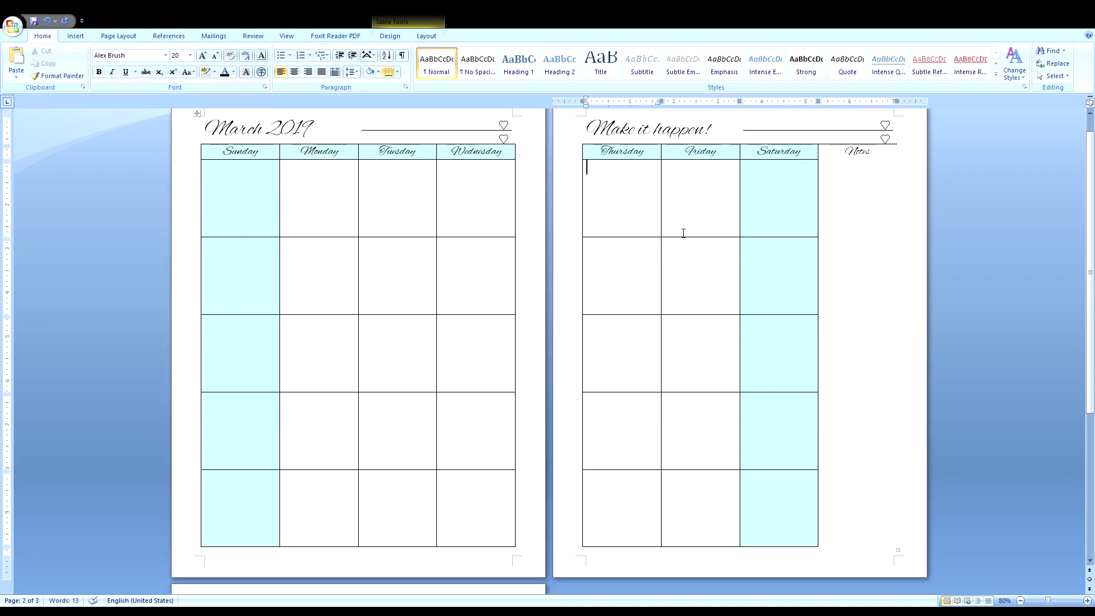